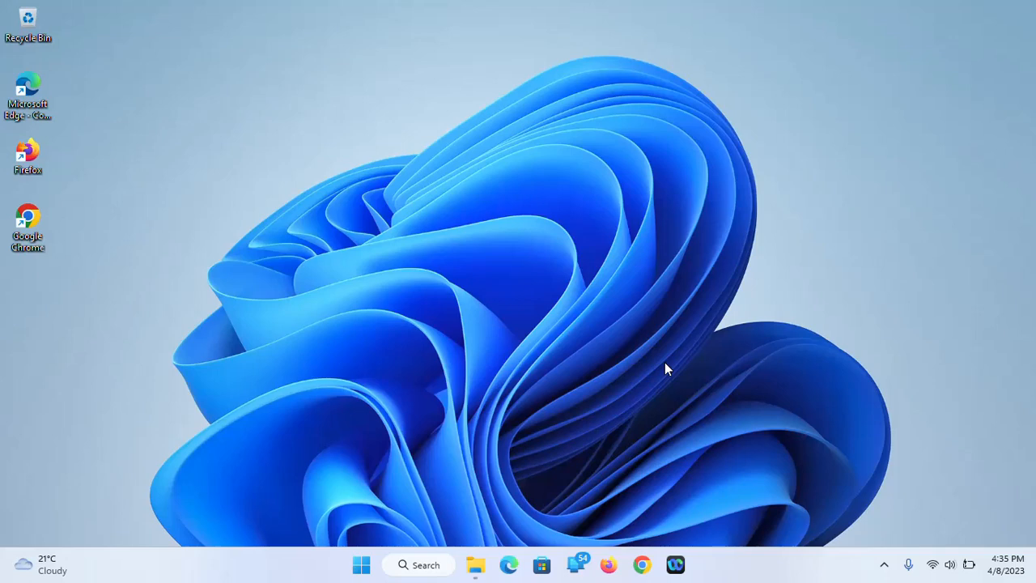
Launch Google Chrome from the taskbar
left_click(643, 566)
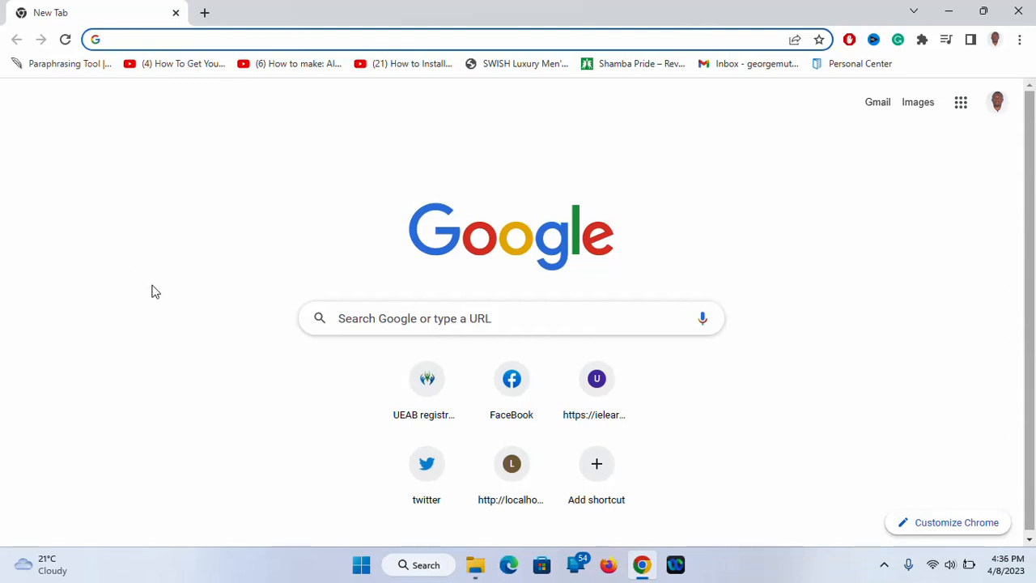
Search Google for 'wordpress download'
type("worp")
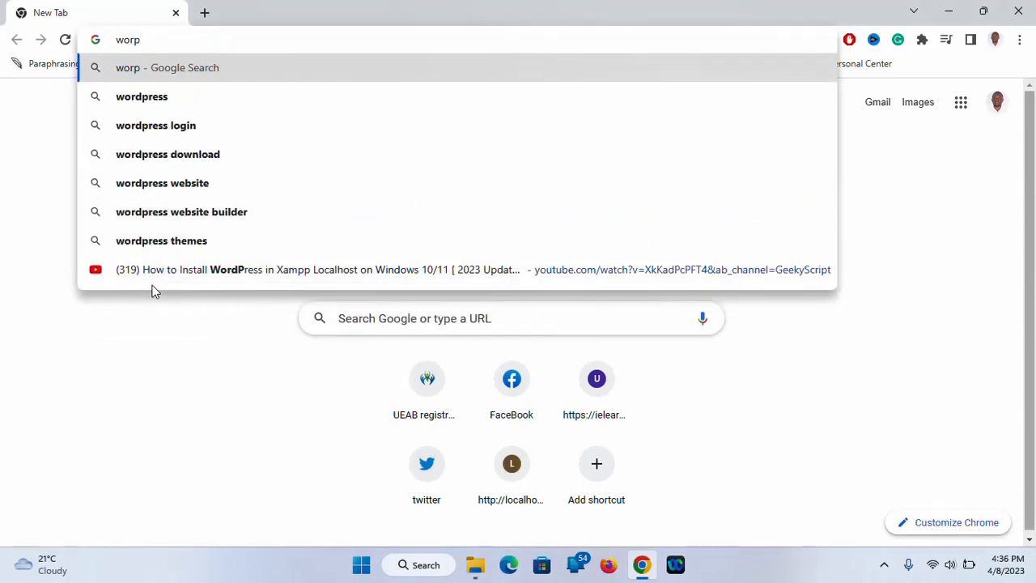
key("BackSpace")
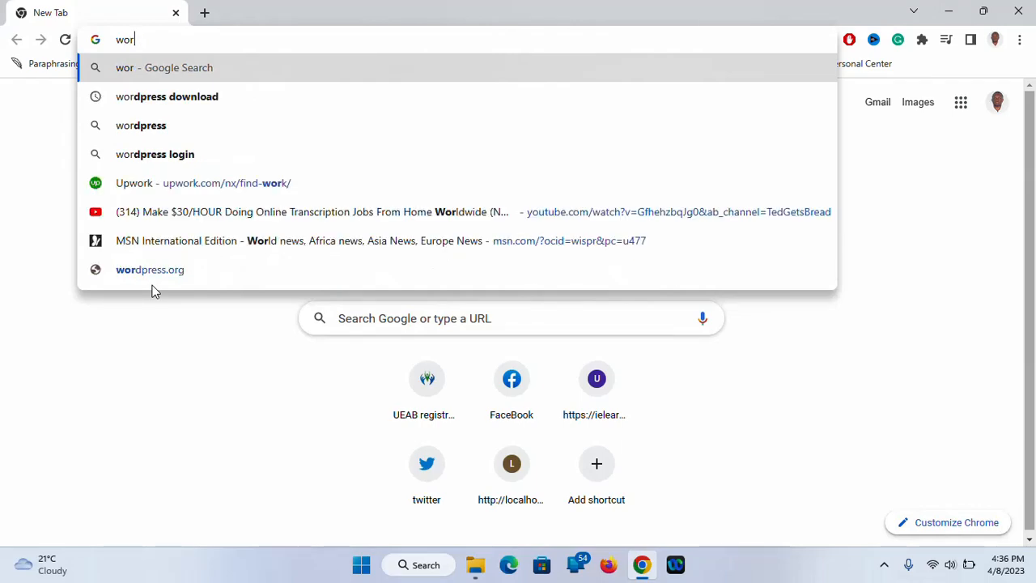
type("dpre")
key("Return")
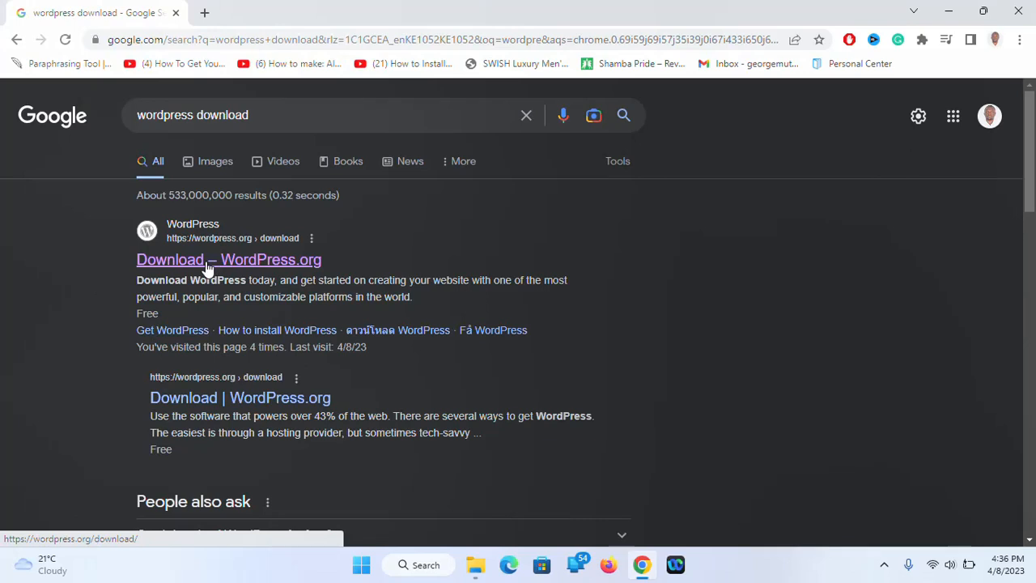
Download the WordPress 6.2 zip from the WordPress.org download page
left_click(208, 261)
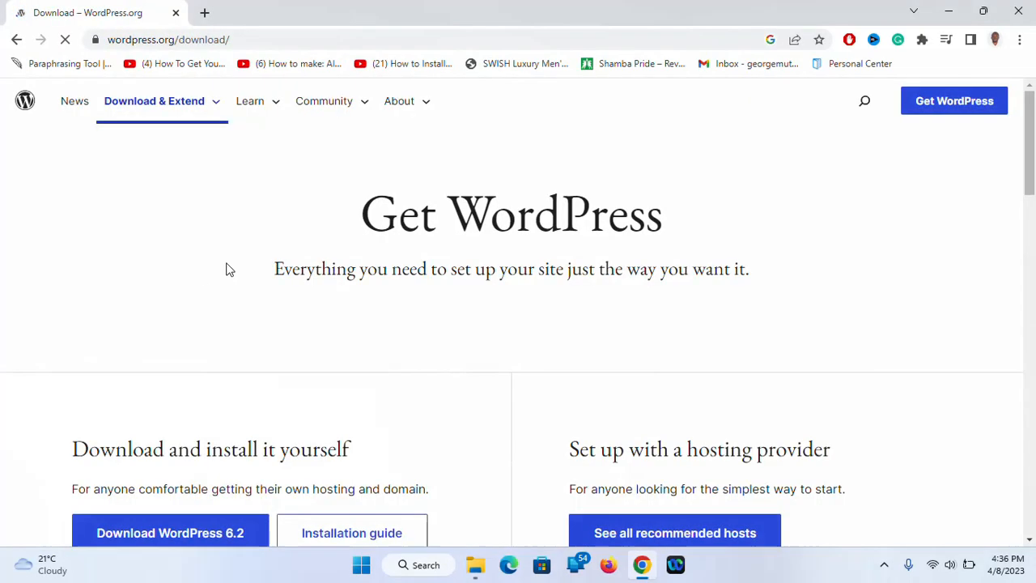
left_click(169, 536)
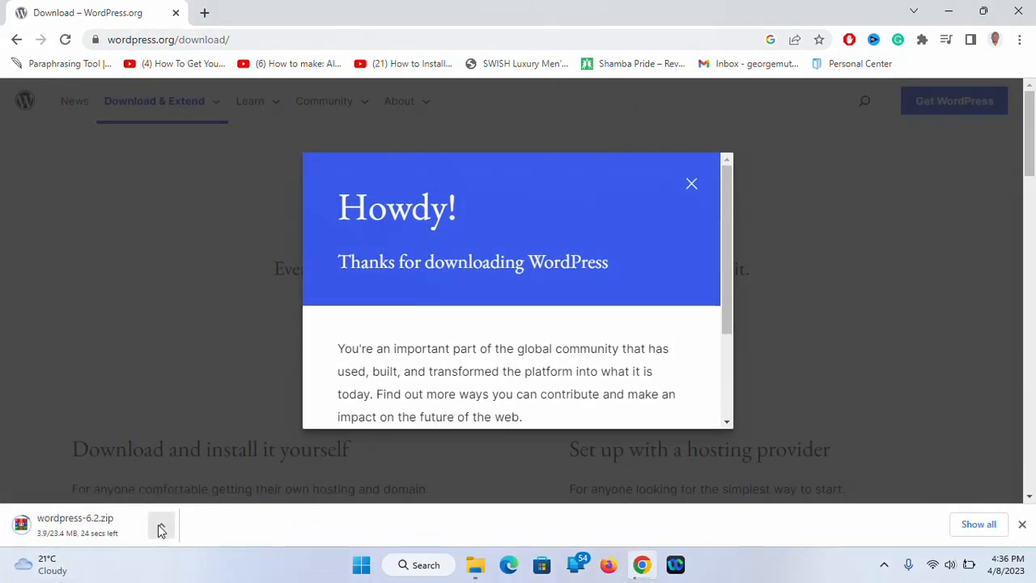
left_click(689, 185)
left_click(205, 12)
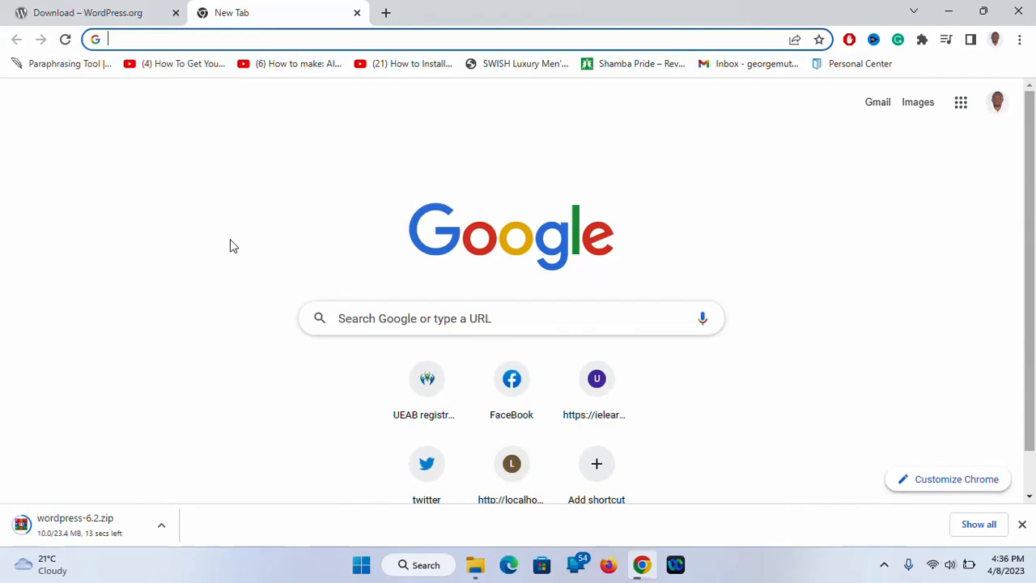
Search for 'xampp download' and open the Apache Friends download page
type("xampp")
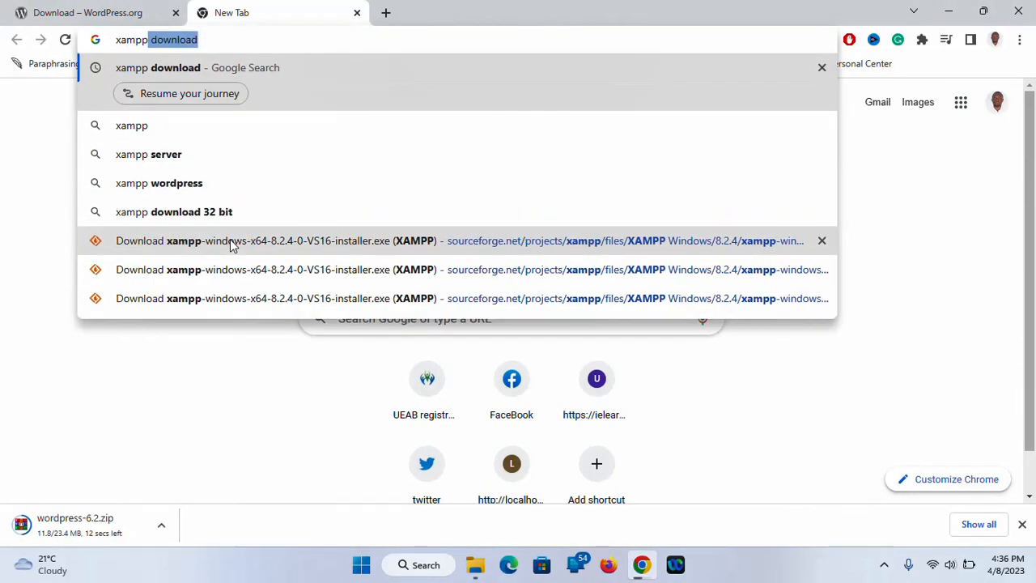
key("Return")
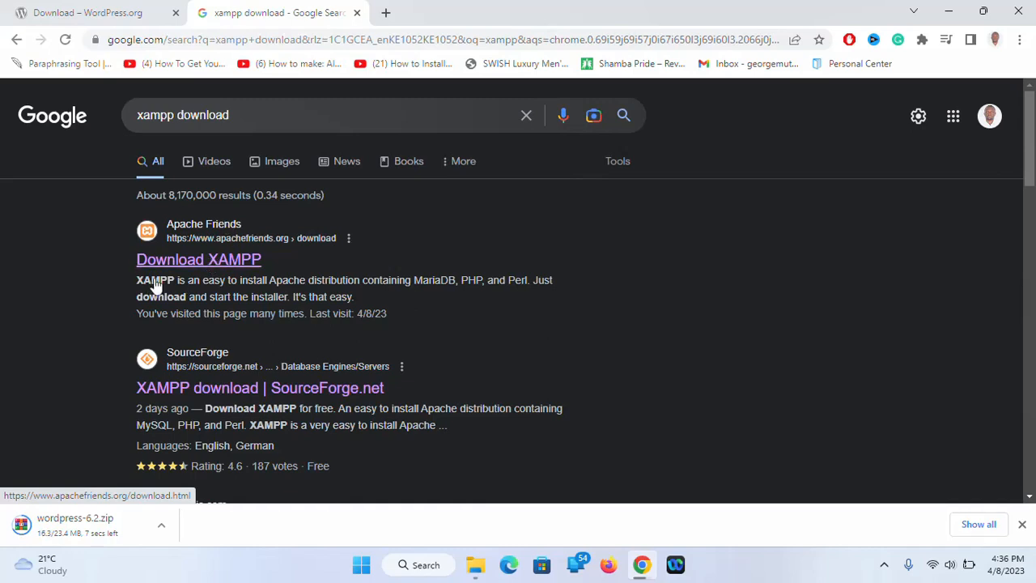
left_click(216, 264)
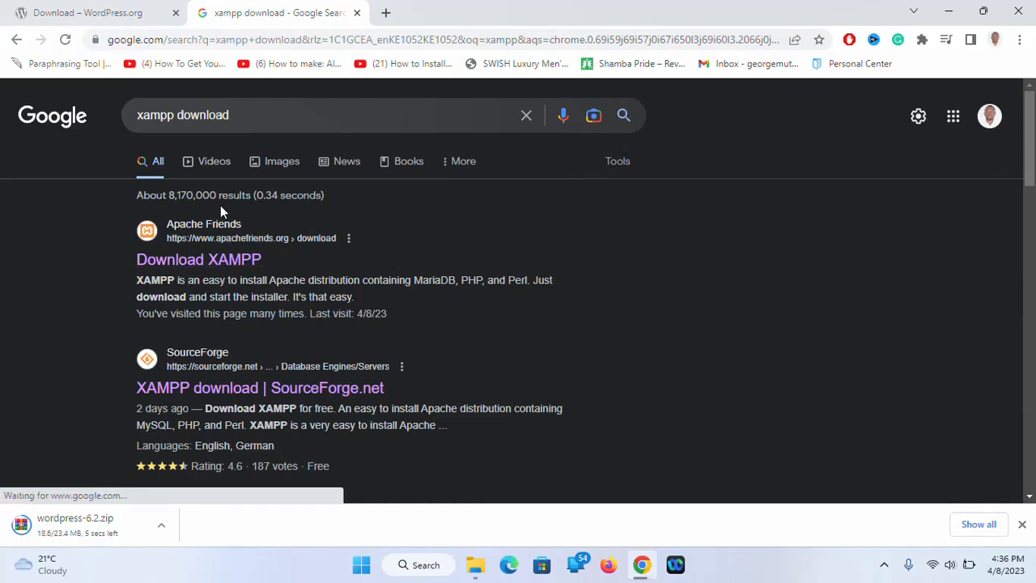
left_click(207, 259)
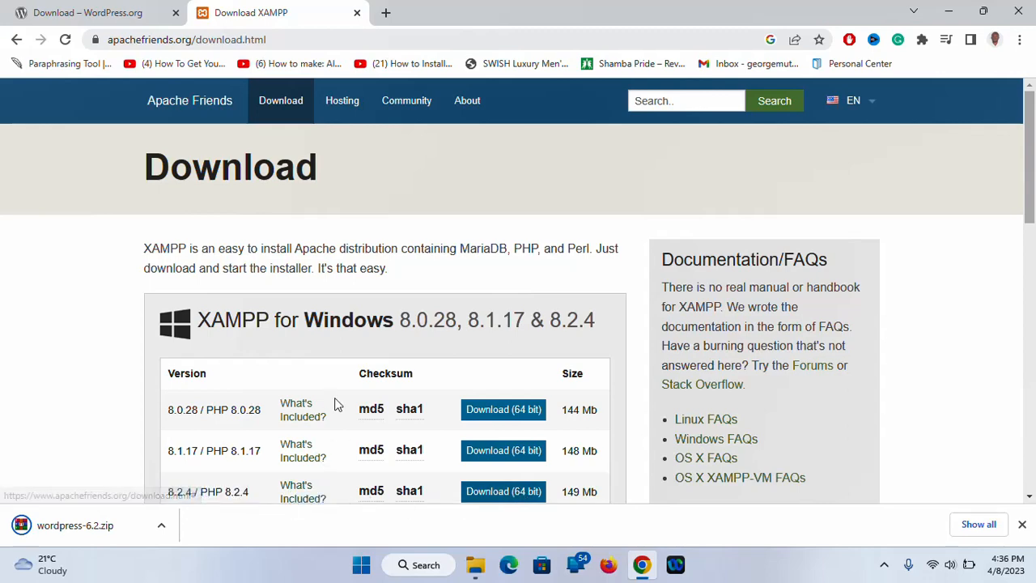
Download the XAMPP 8.2.4 Windows installer
scroll(337, 405, "down", 5)
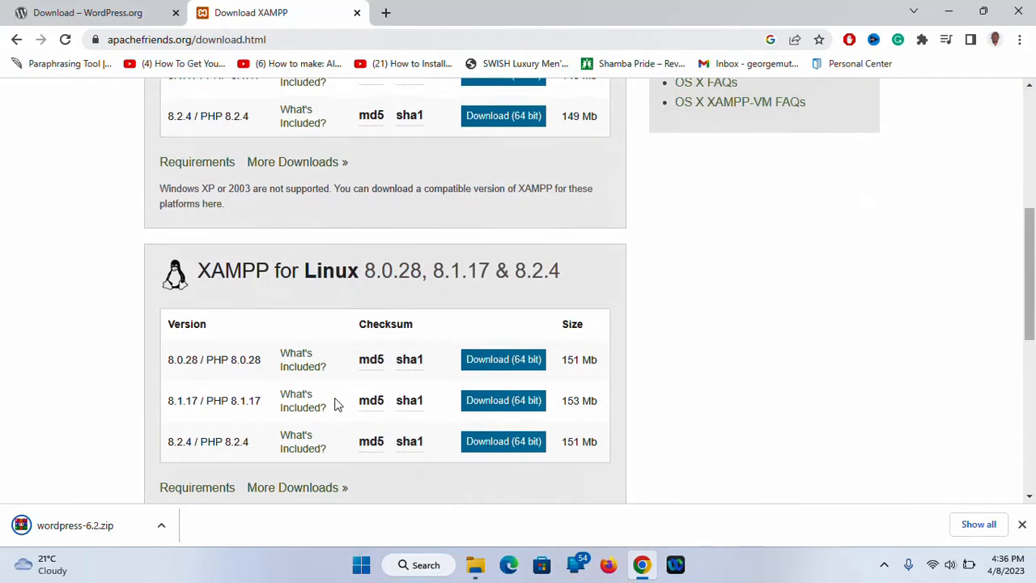
scroll(337, 405, "up", 4)
scroll(338, 404, "down", 1)
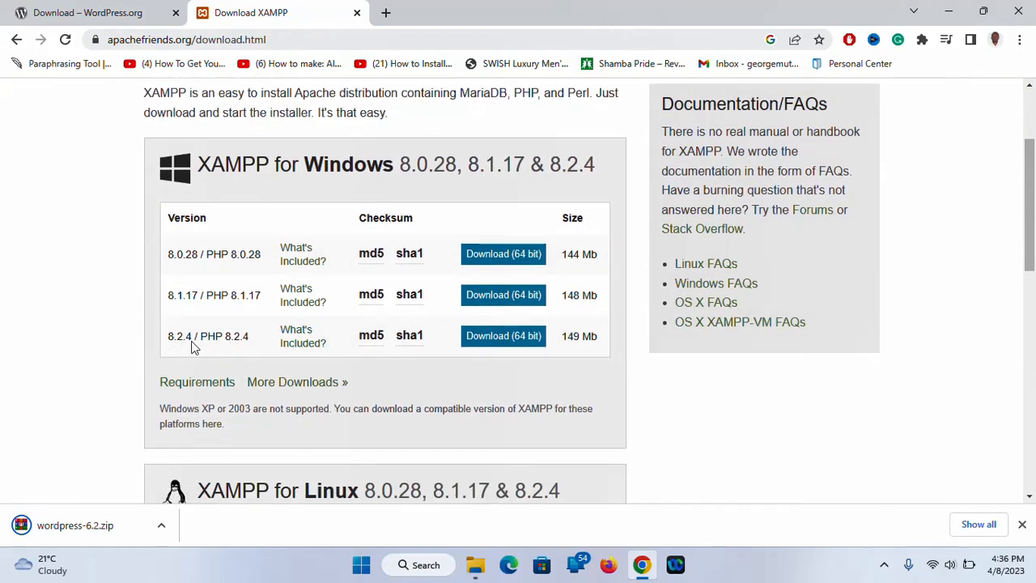
left_click(503, 339)
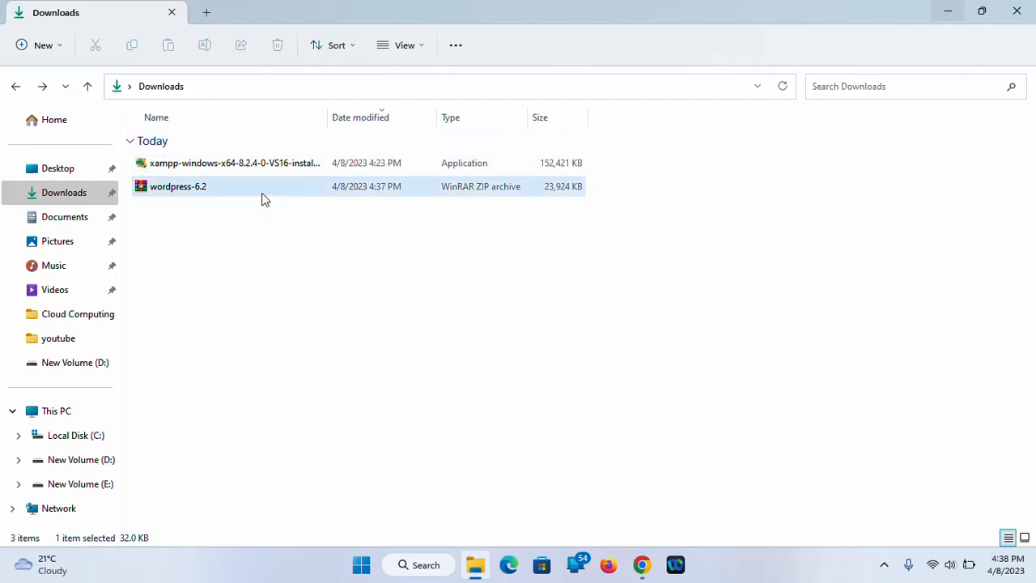
Launch the XAMPP installer from Downloads and acknowledge the UAC warning
double_click(324, 113)
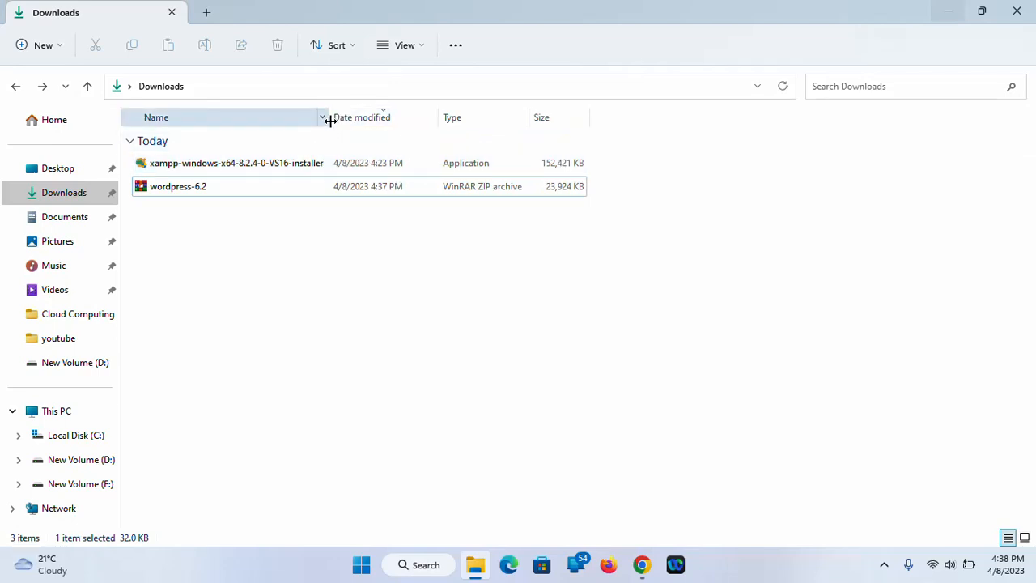
double_click(285, 168)
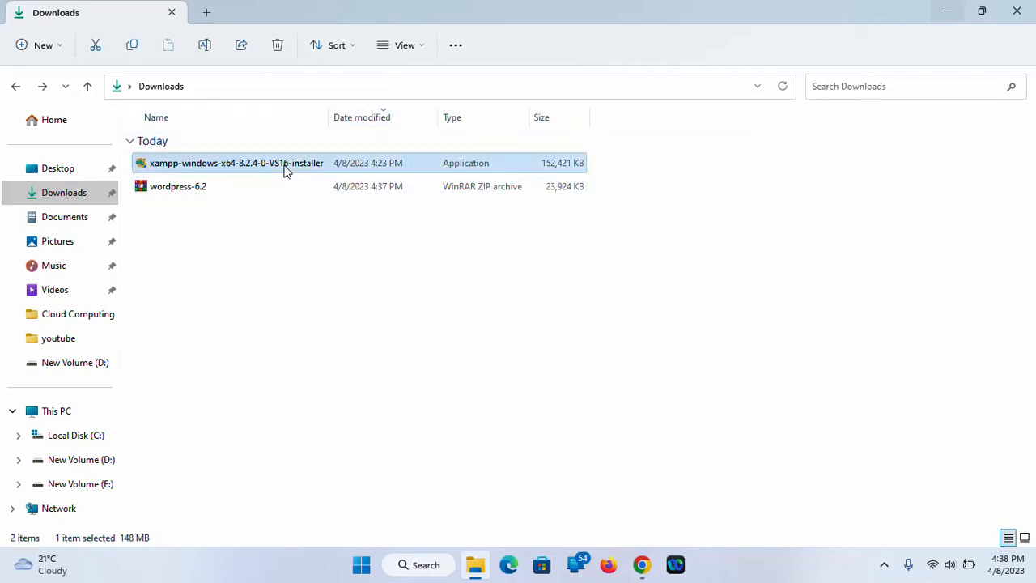
left_click(947, 11)
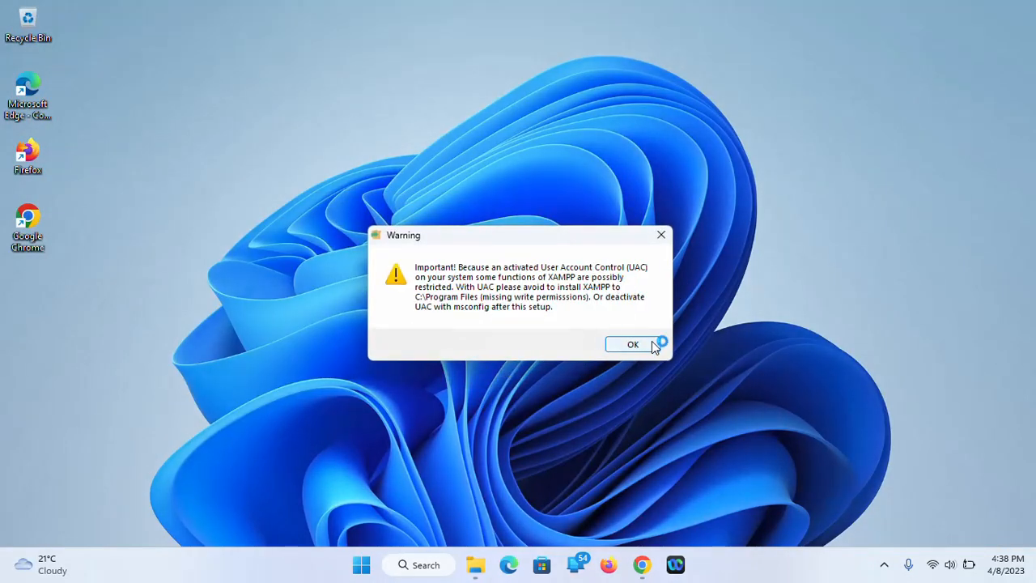
left_click(635, 345)
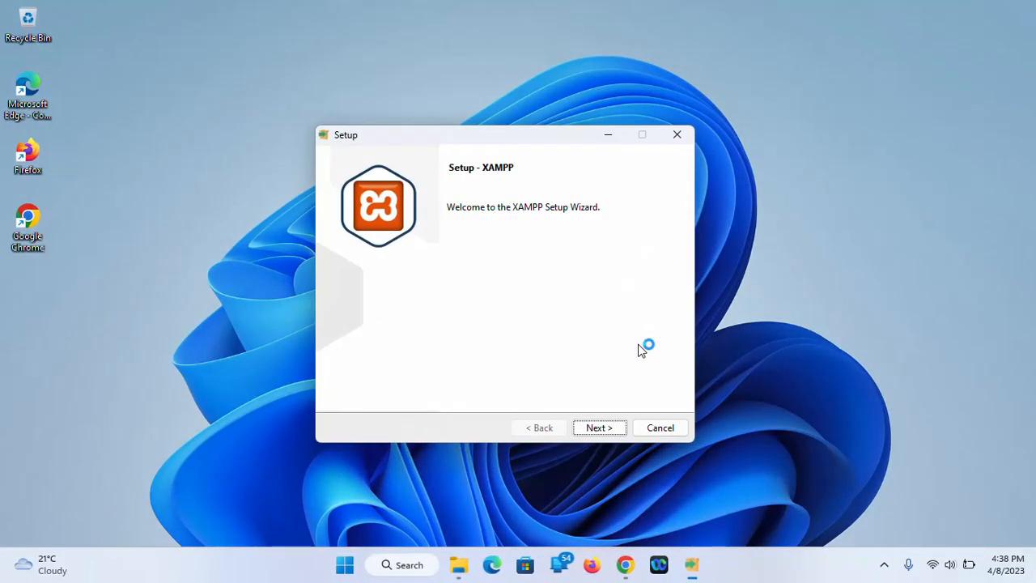
Install XAMPP with default components into C:\xampp, language English
left_click(599, 429)
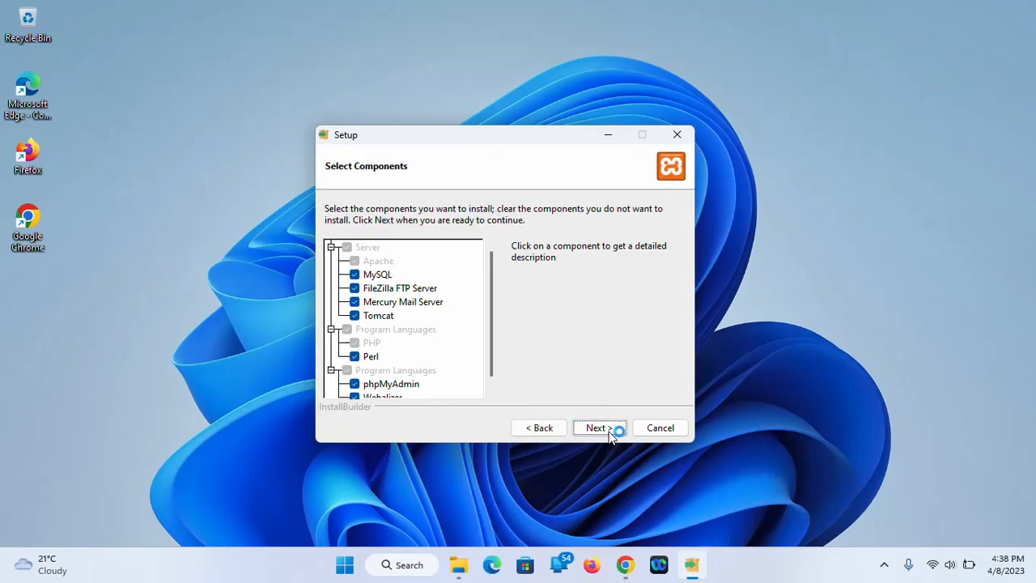
left_click(603, 430)
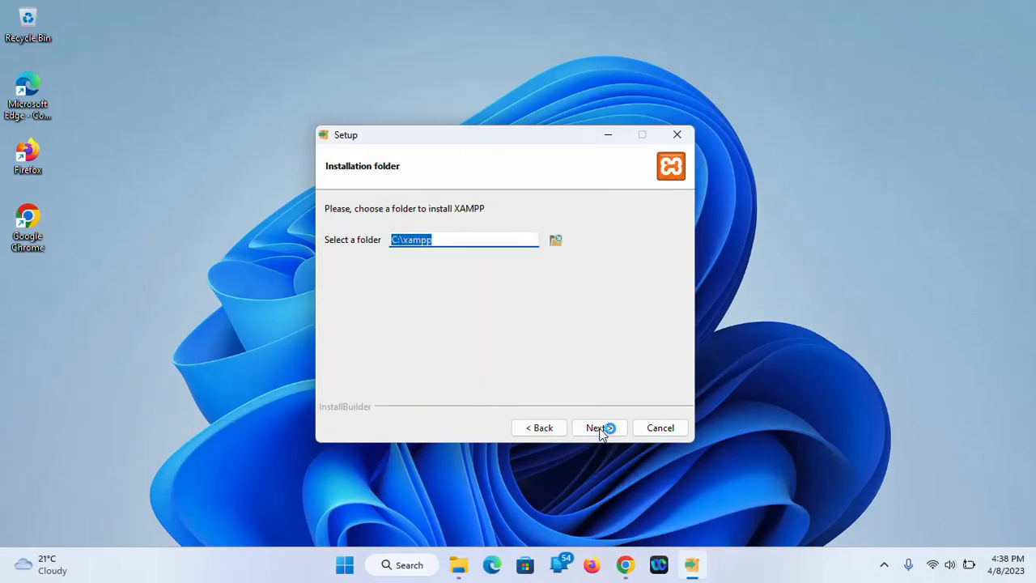
left_click(600, 429)
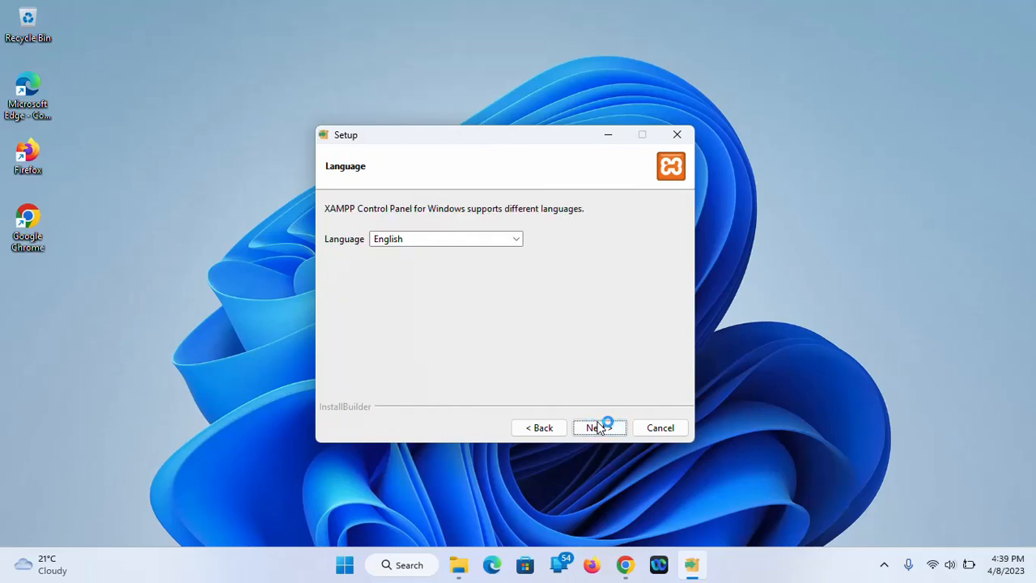
left_click(517, 240)
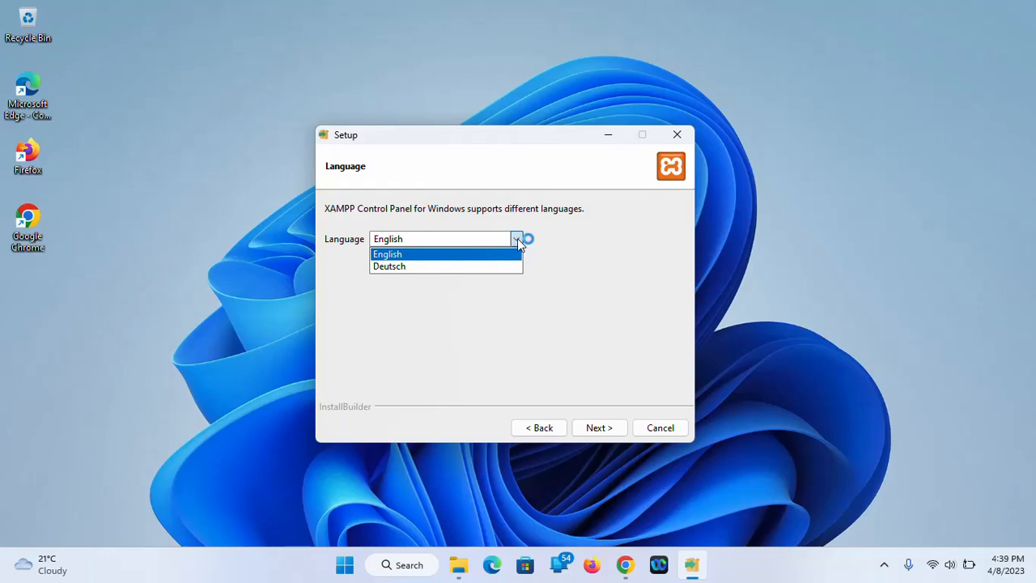
left_click(517, 240)
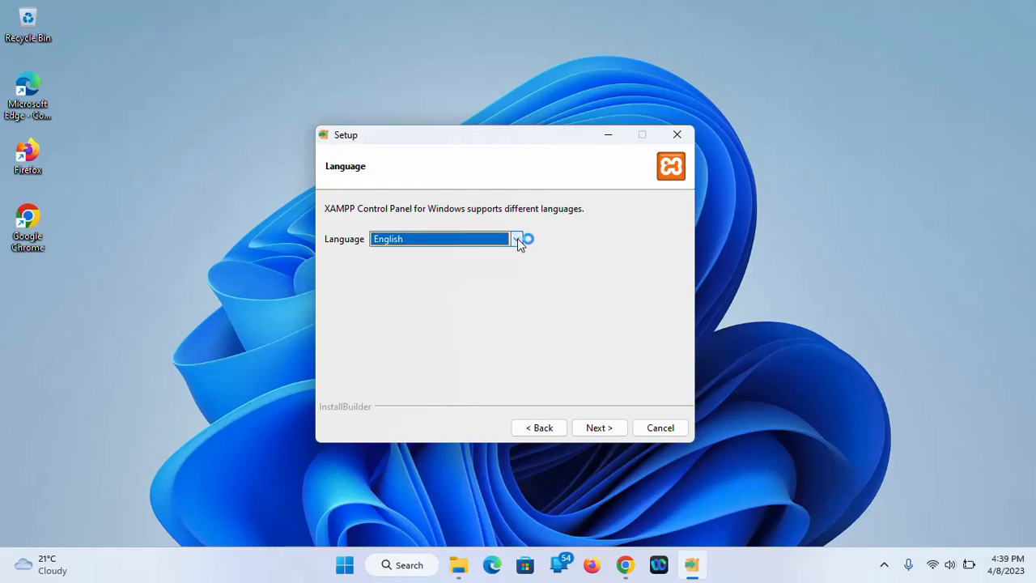
left_click(599, 428)
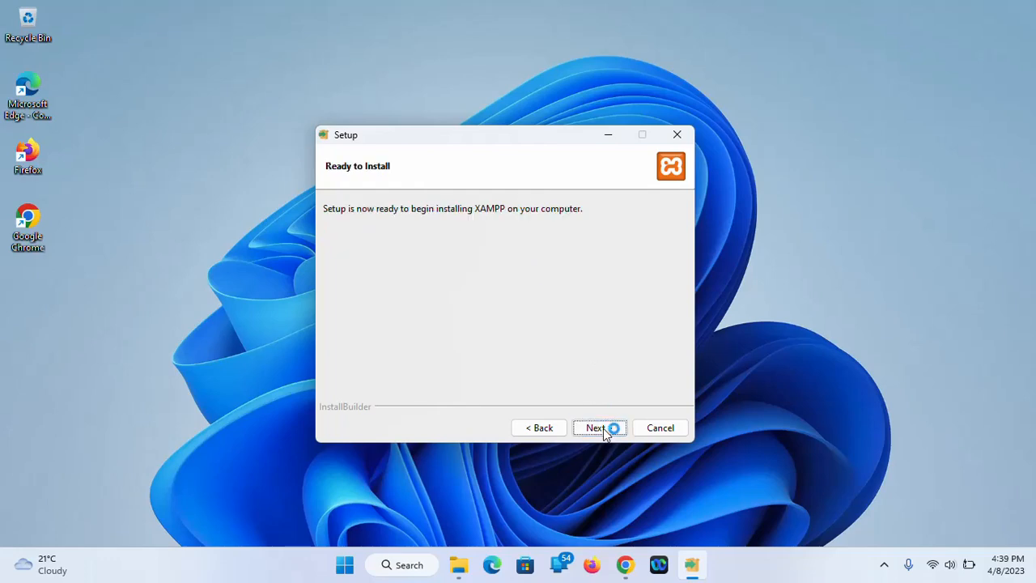
left_click(603, 428)
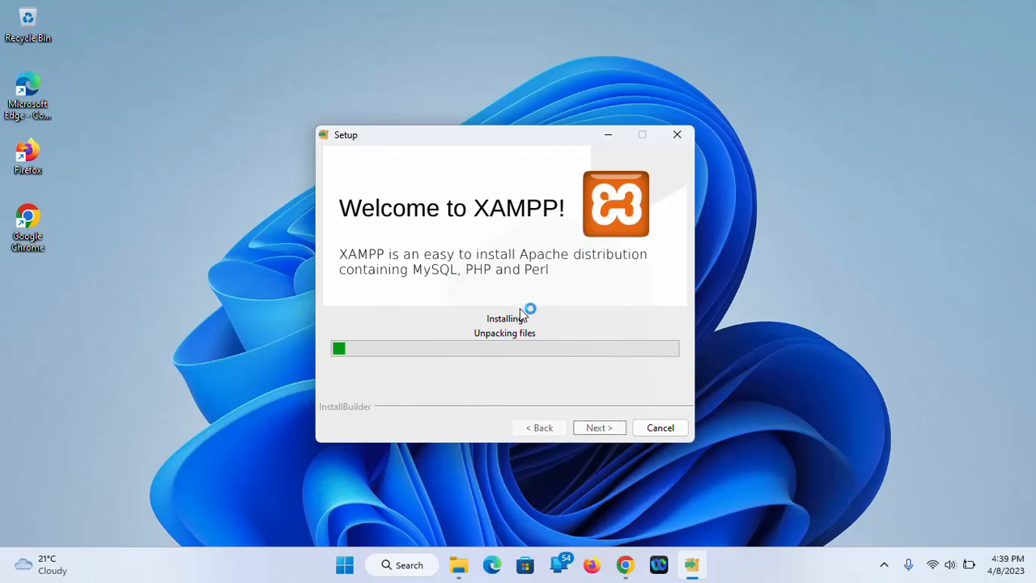
left_click(459, 565)
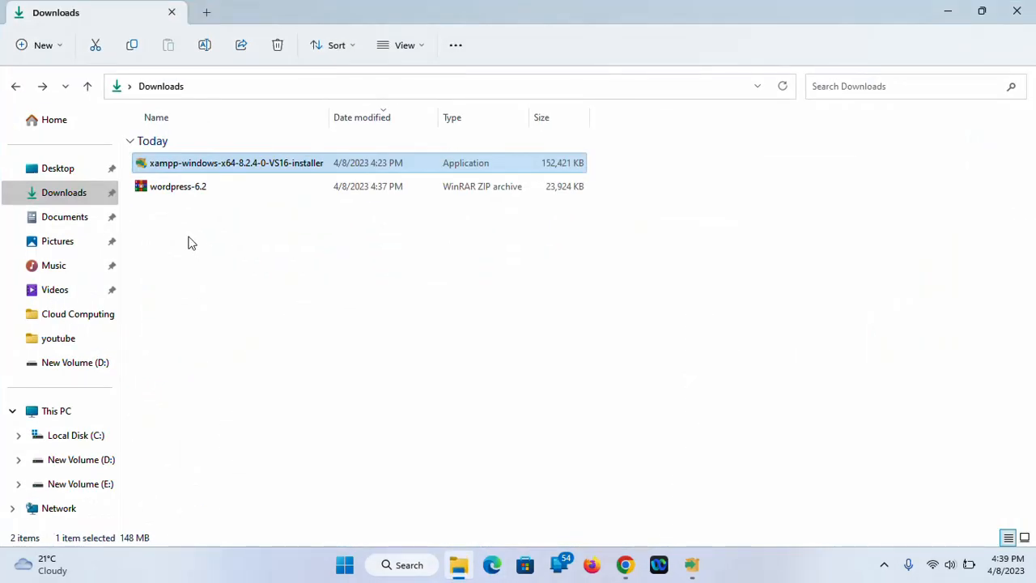
Extract the wordpress-6.2 zip to its suggested folder
left_click(177, 195)
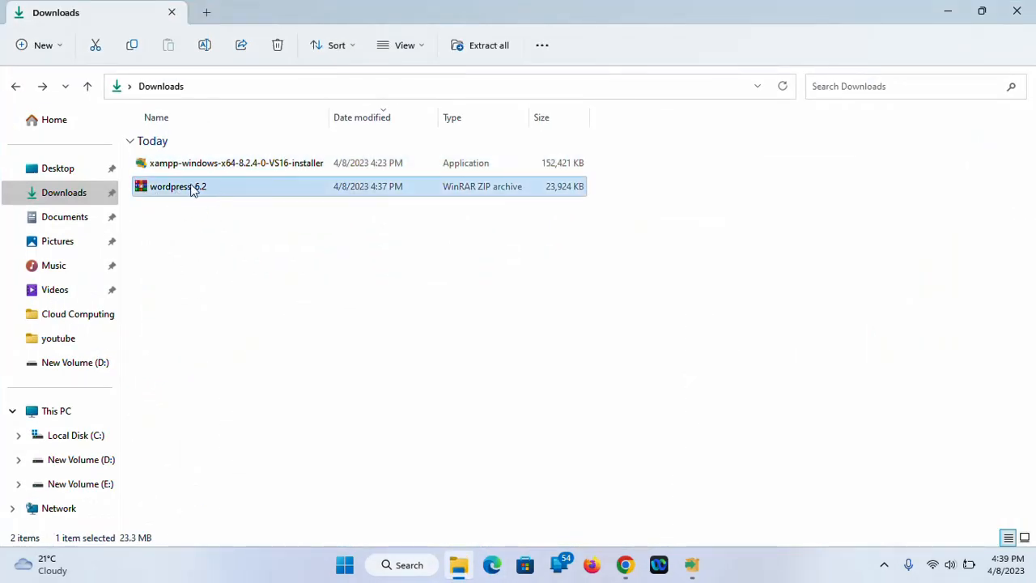
right_click(190, 190)
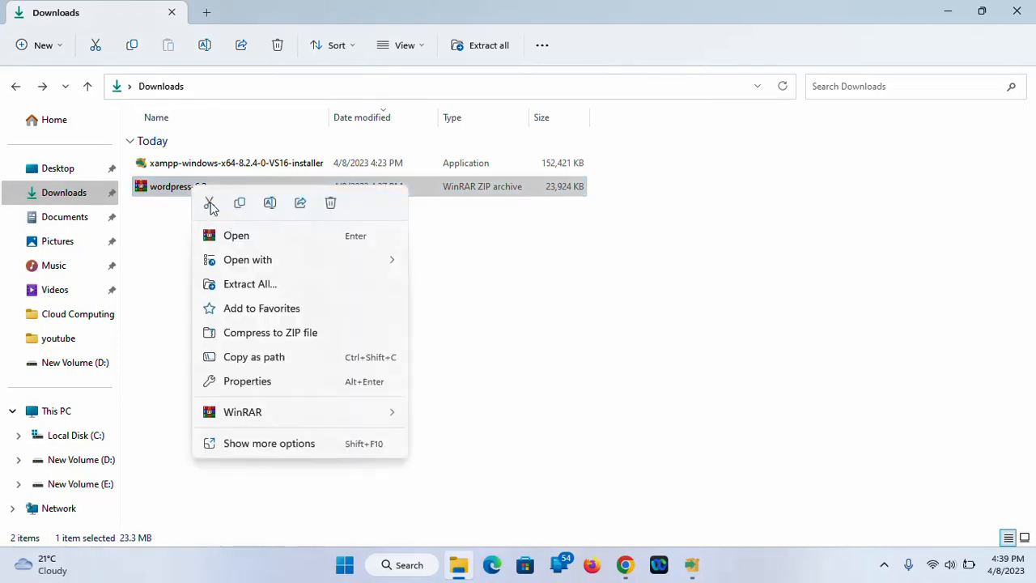
left_click(255, 287)
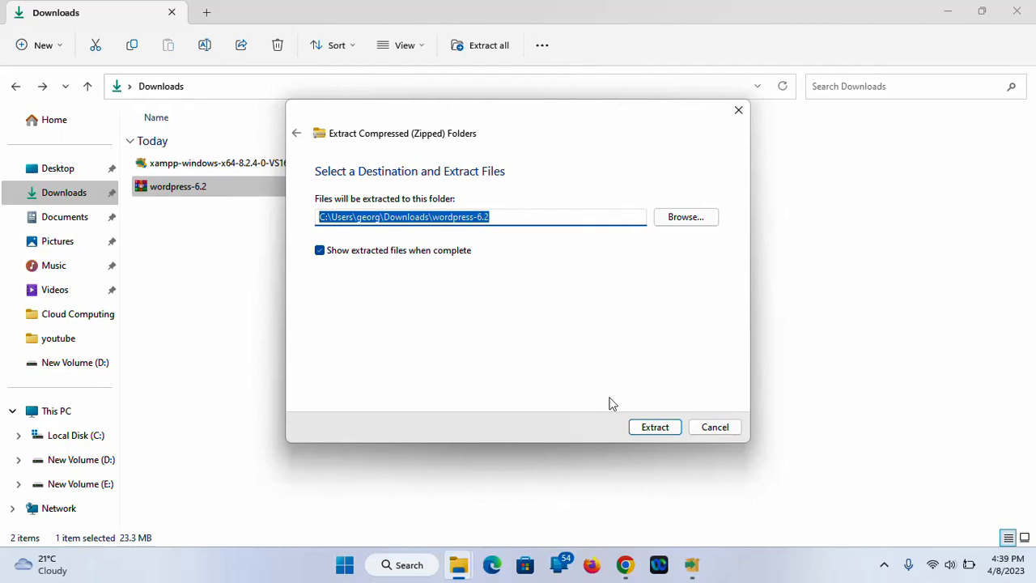
left_click(659, 429)
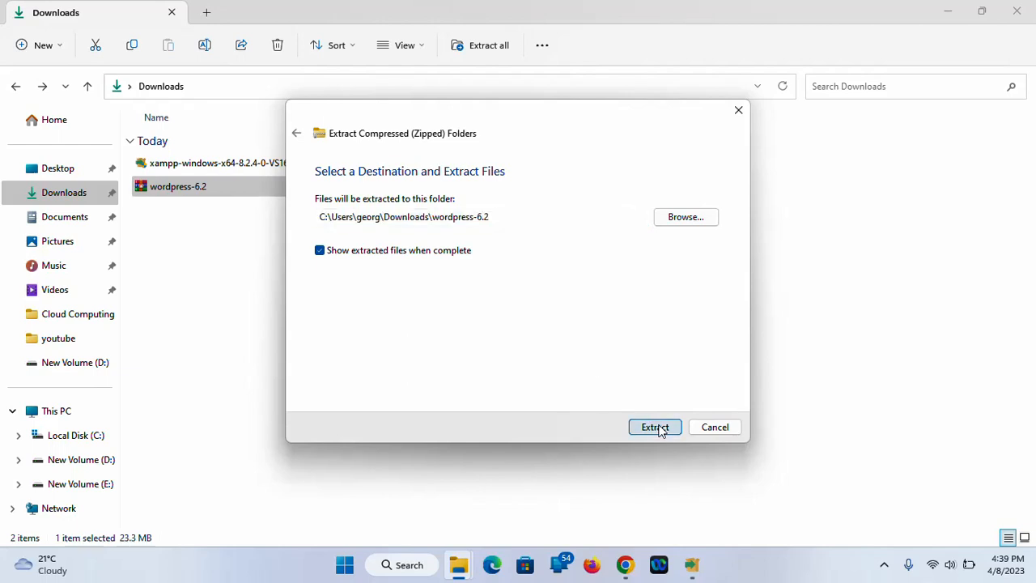
left_click(951, 8)
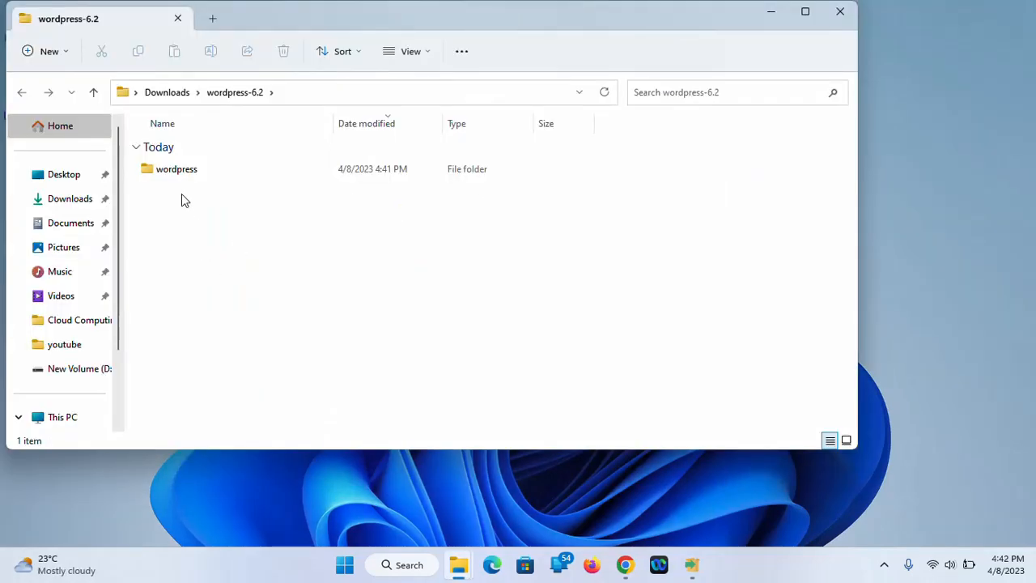
Open the extracted wordpress folder maximized, browse its 19 files, then minimize it
double_click(187, 170)
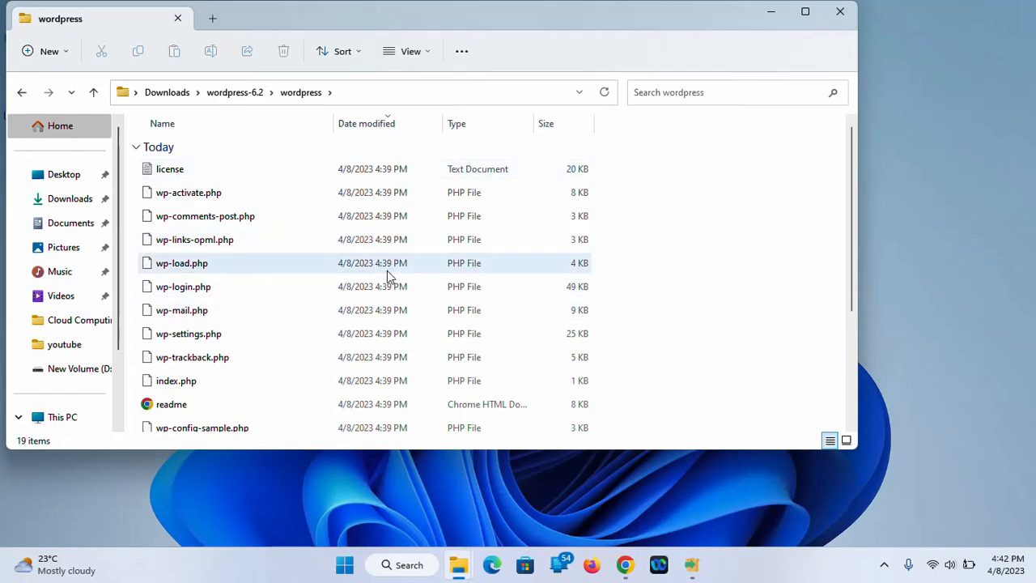
left_click(805, 11)
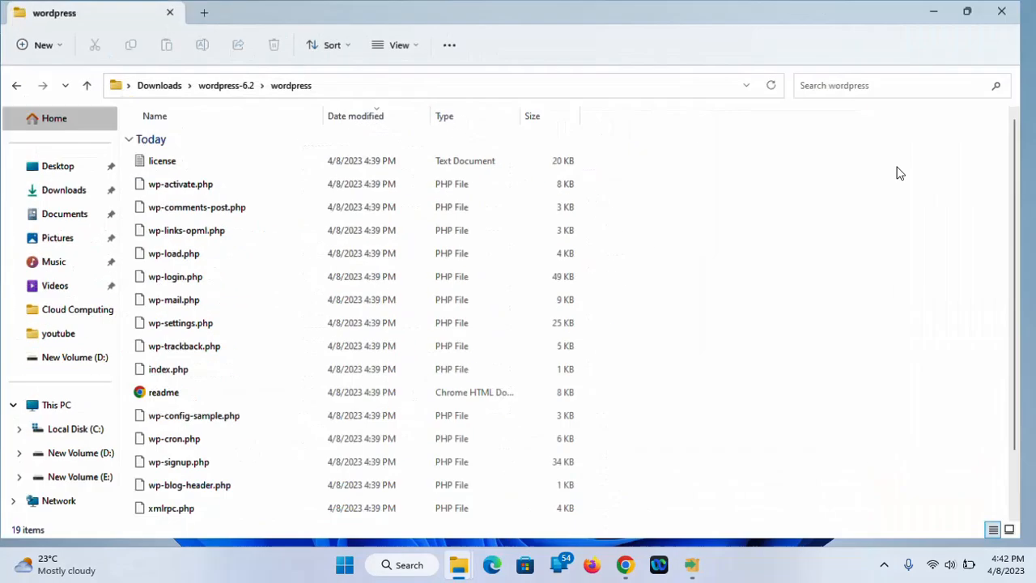
scroll(805, 312, "down", 1)
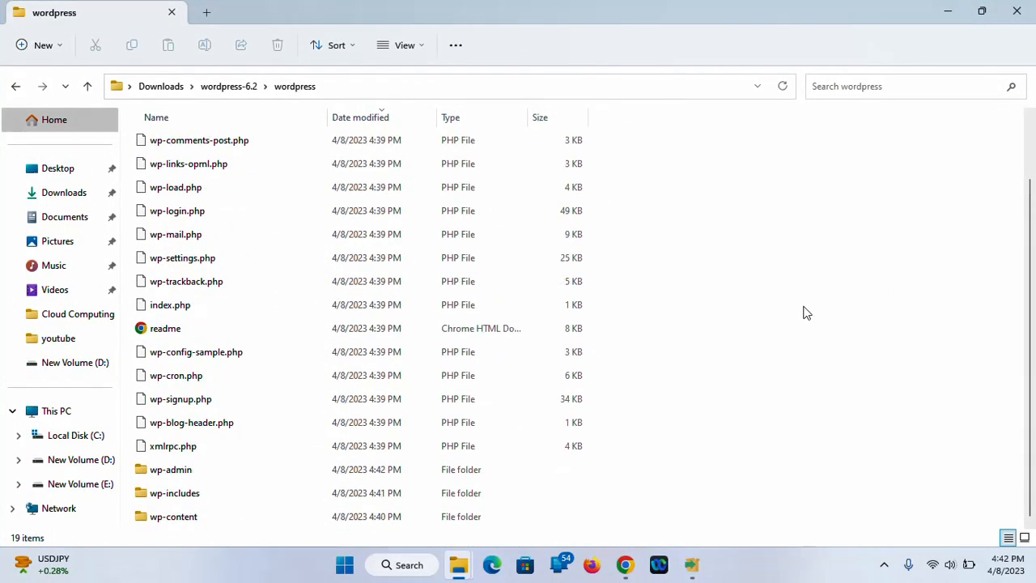
scroll(805, 312, "up", 1)
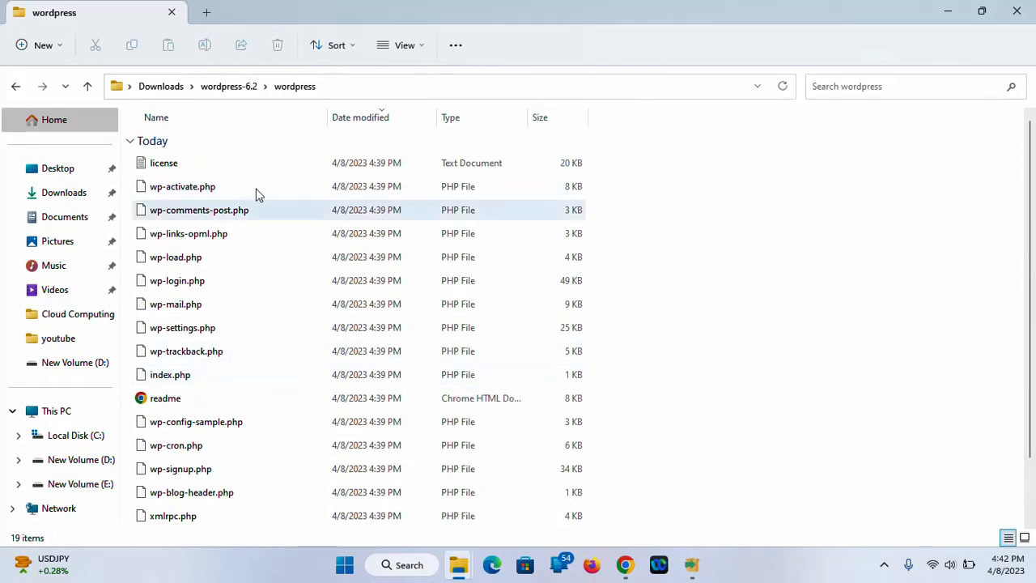
left_click(948, 12)
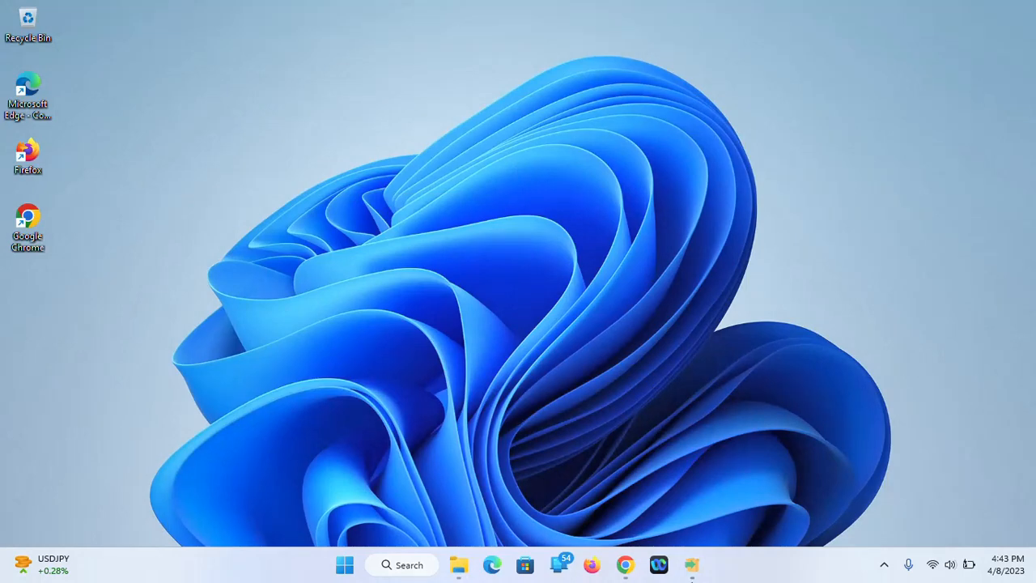
Allow Apache HTTP Server through the firewall and finish setup, launching the Control Panel
left_click(692, 564)
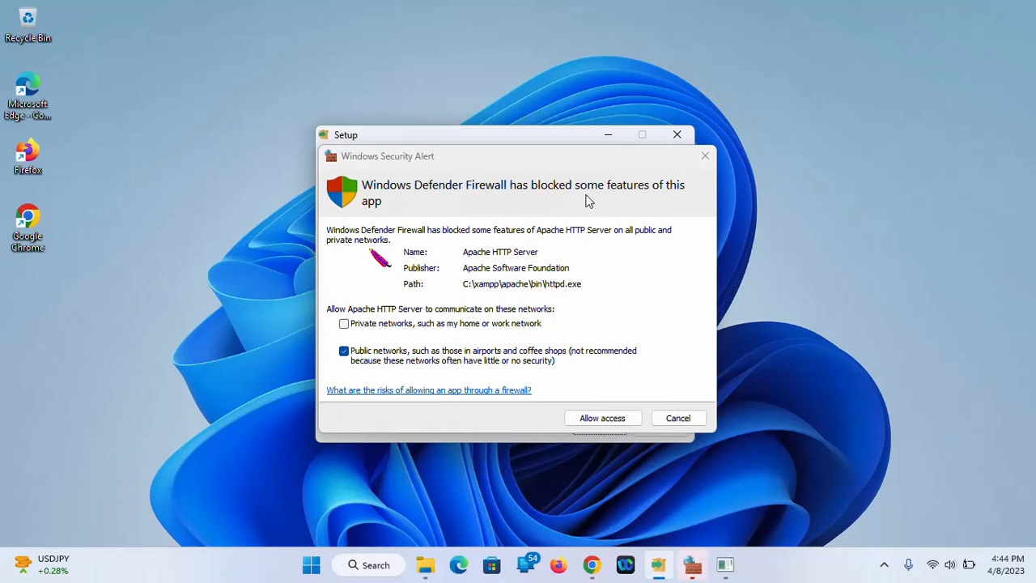
left_click(603, 418)
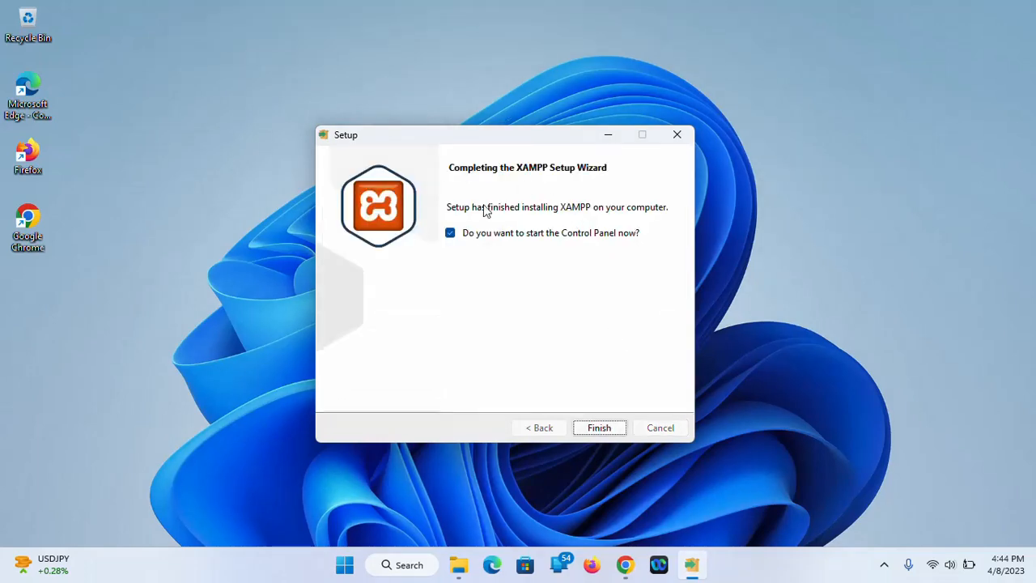
left_click(600, 427)
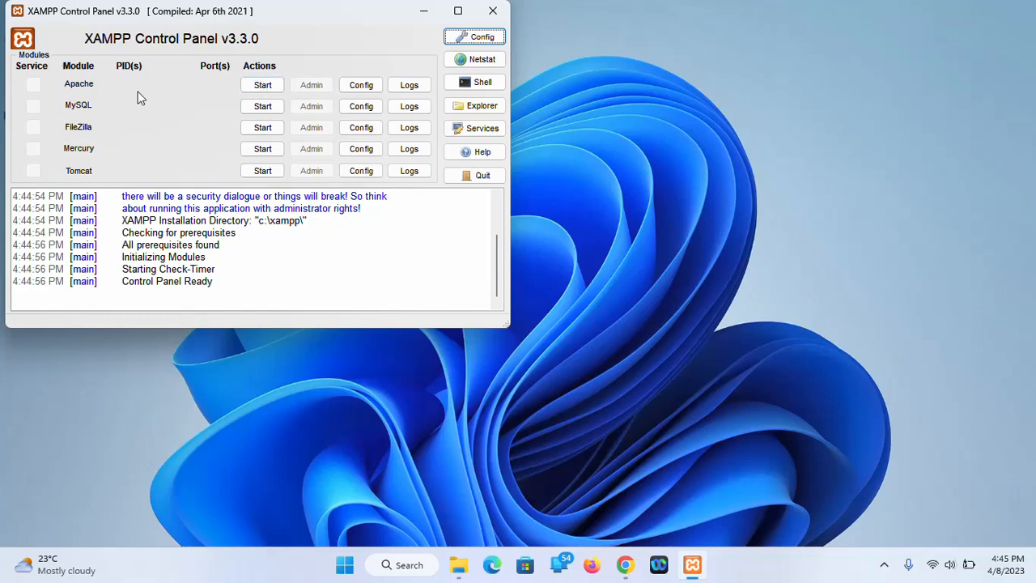
Start Apache and MySQL in the XAMPP Control Panel, then minimize it
left_click(267, 85)
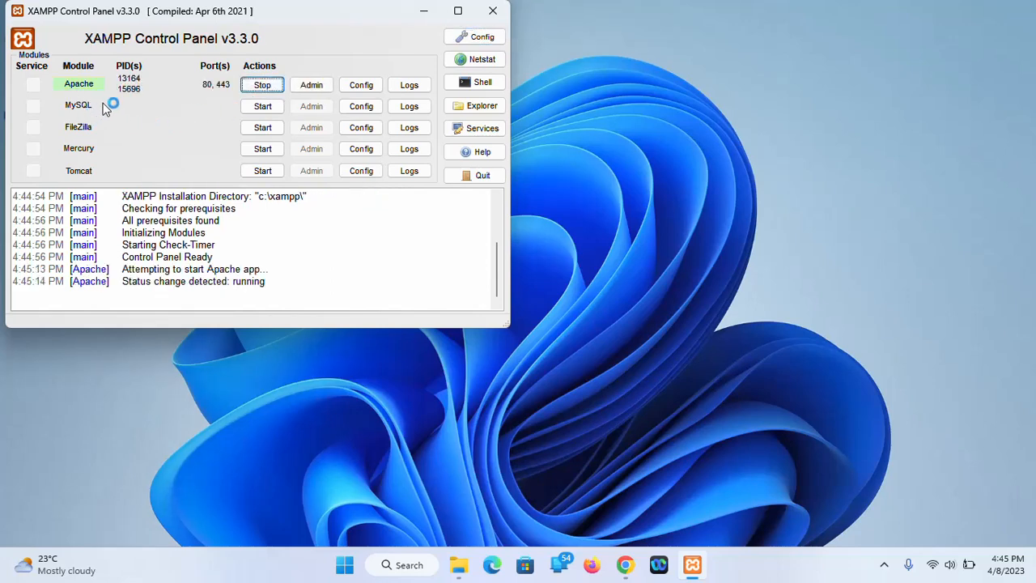
left_click(262, 106)
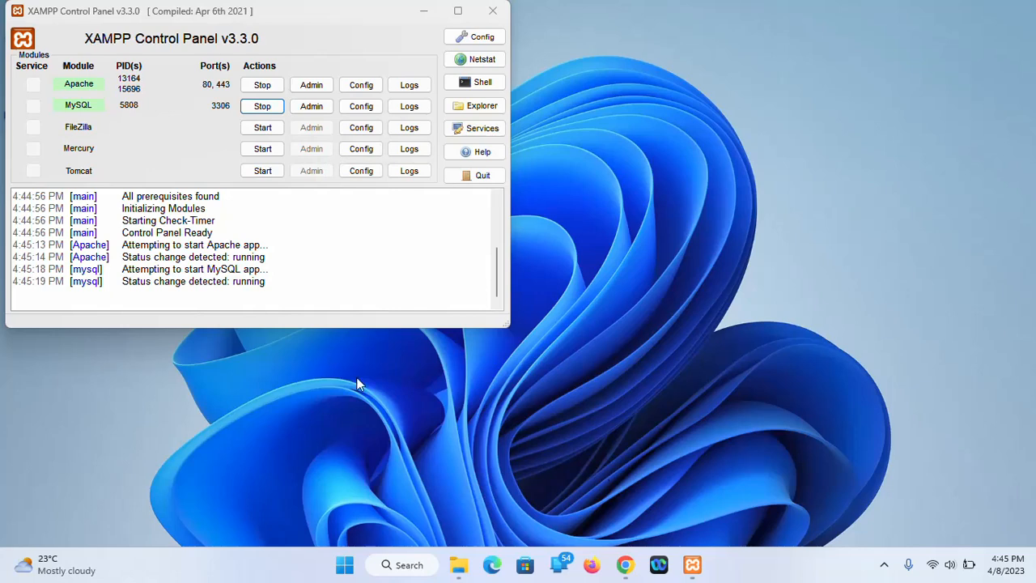
left_click(419, 13)
left_click(458, 567)
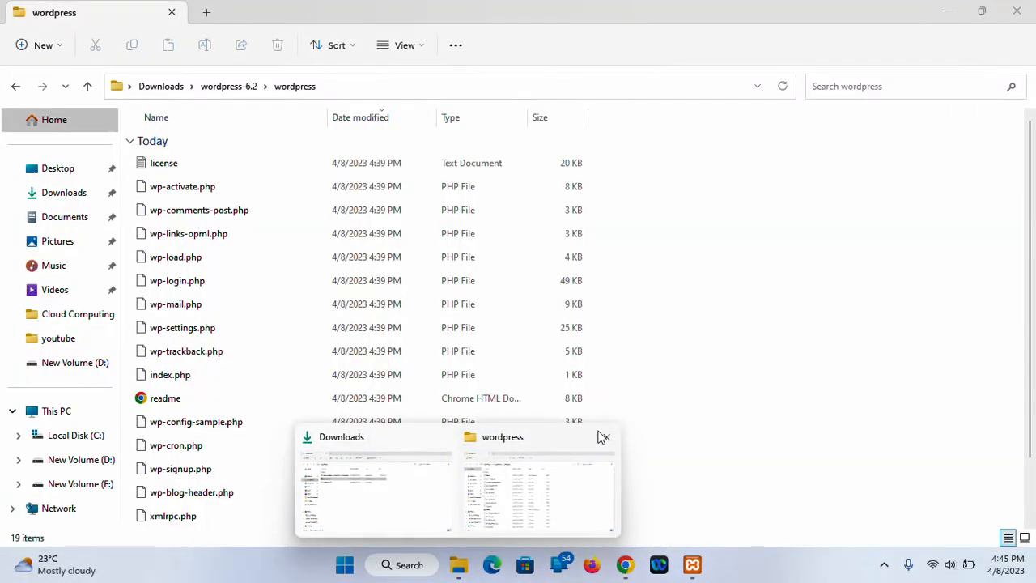
Close the extra wordpress window, browse C:\xampp, then return to Downloads
left_click(607, 436)
left_click(466, 493)
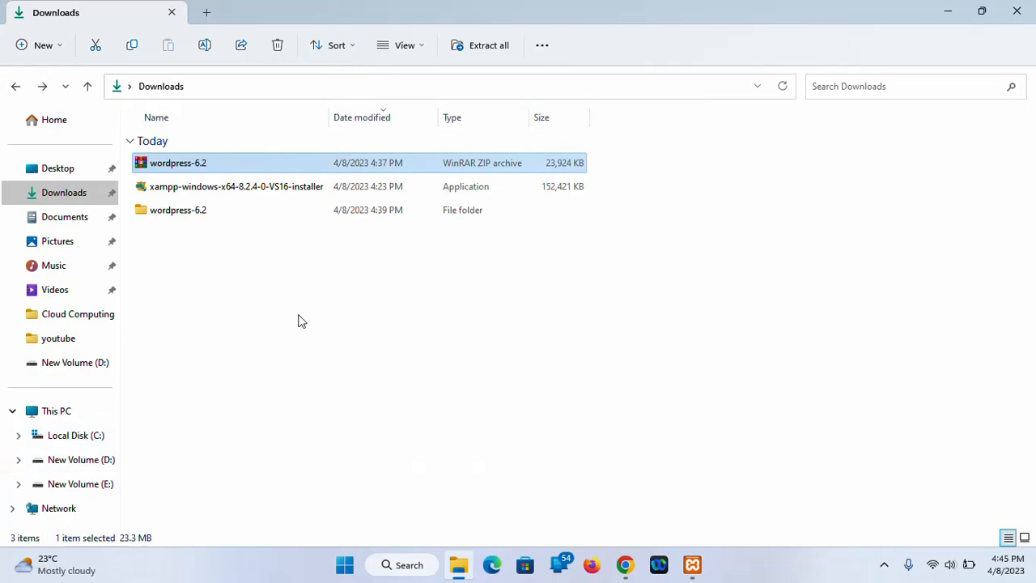
left_click(73, 439)
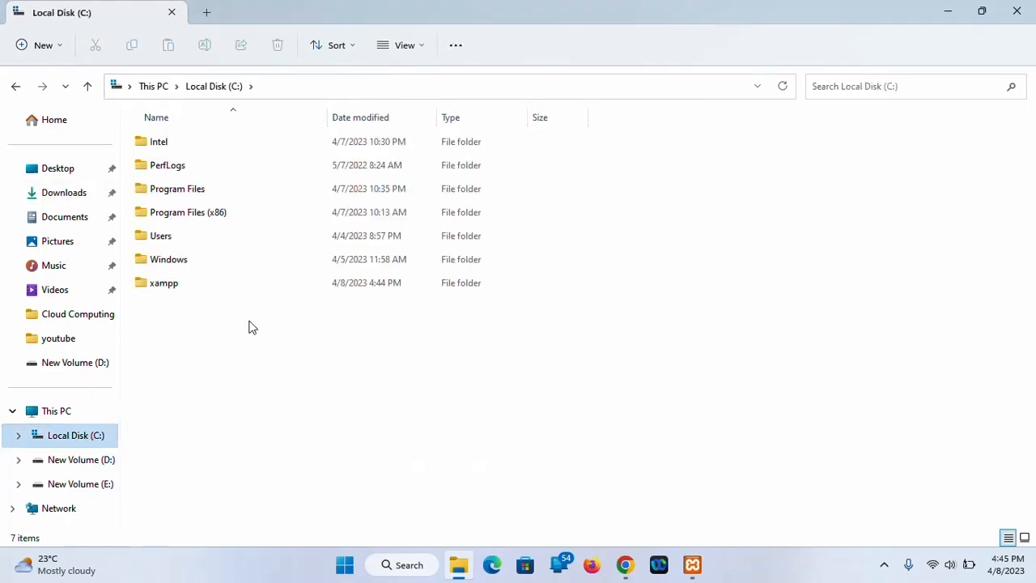
double_click(167, 284)
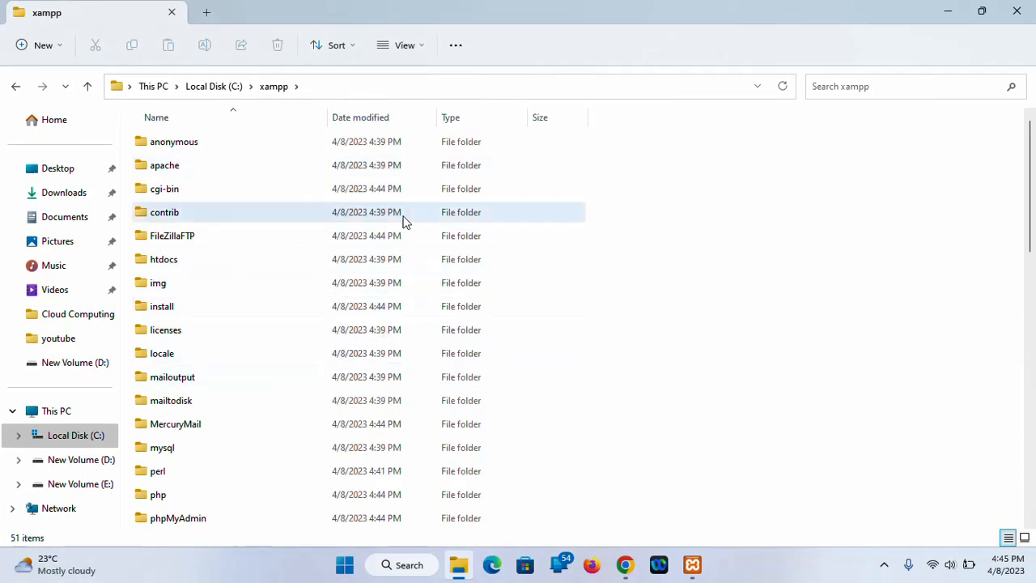
left_click(213, 87)
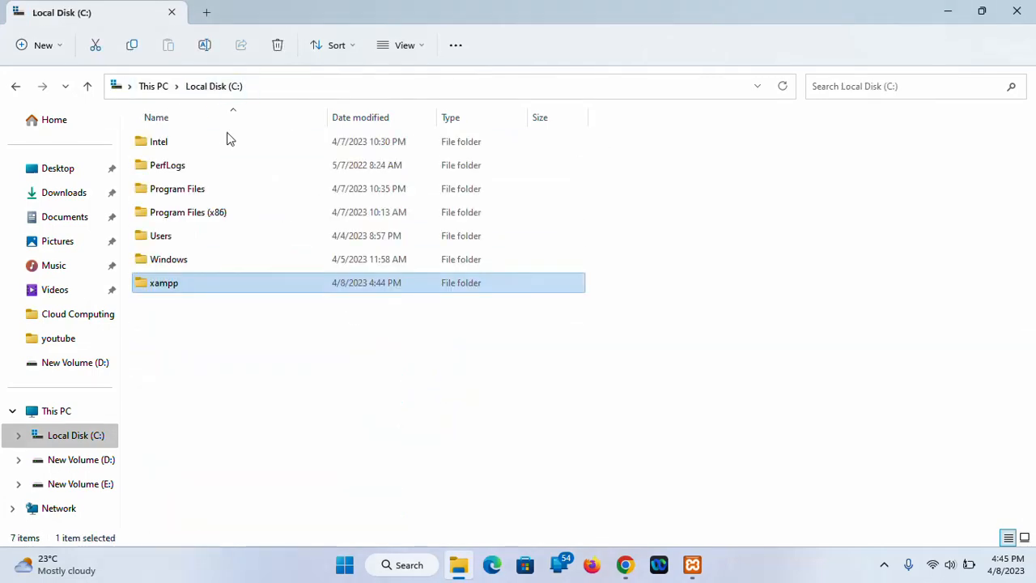
double_click(203, 291)
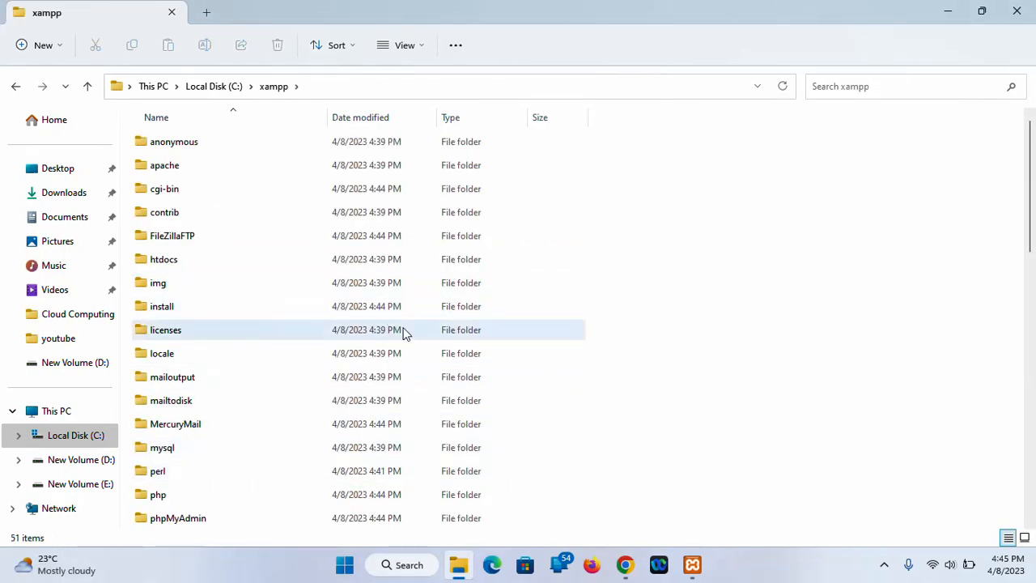
scroll(403, 331, "down", 2)
scroll(405, 332, "down", 7)
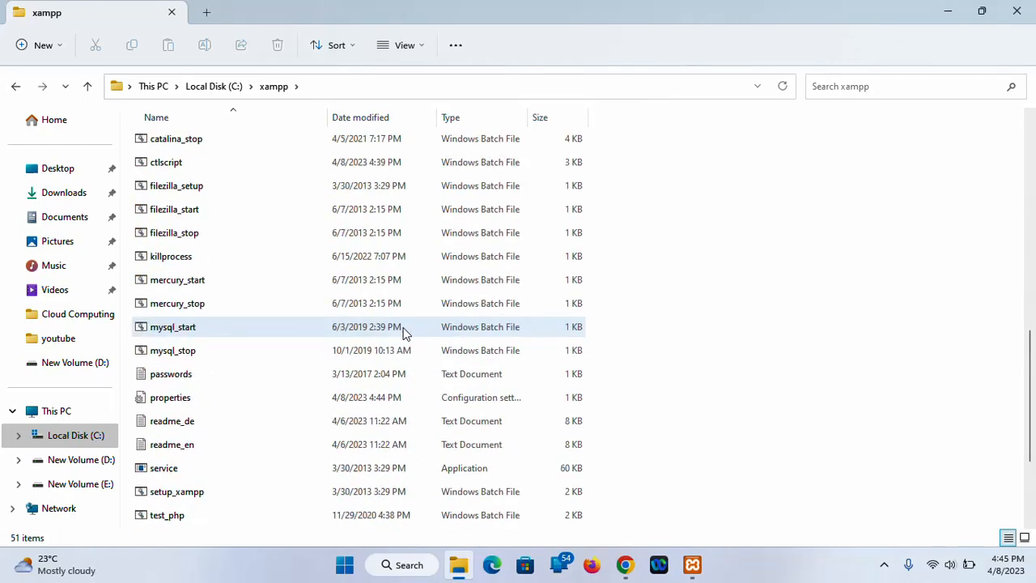
scroll(405, 332, "up", 9)
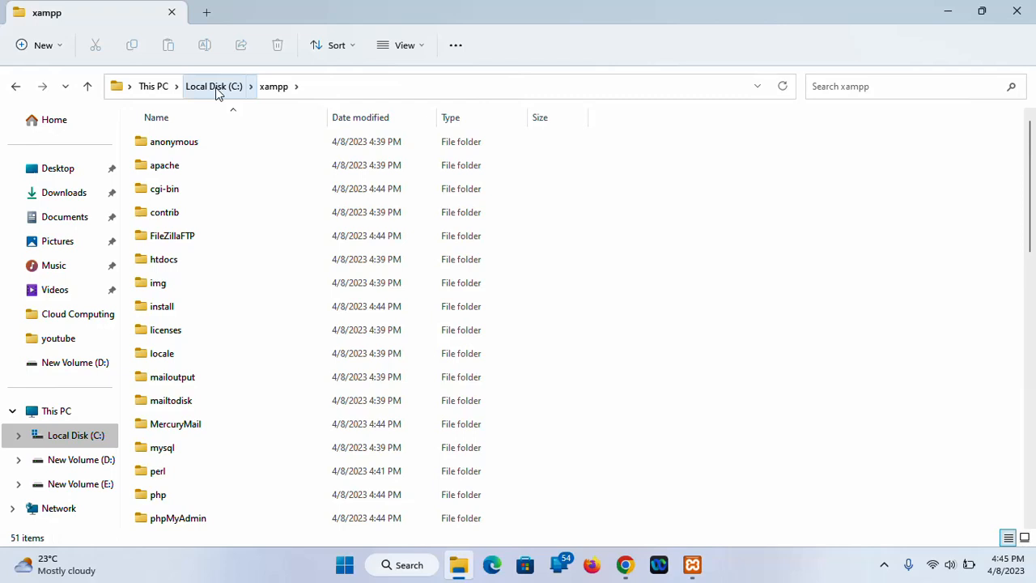
left_click(63, 194)
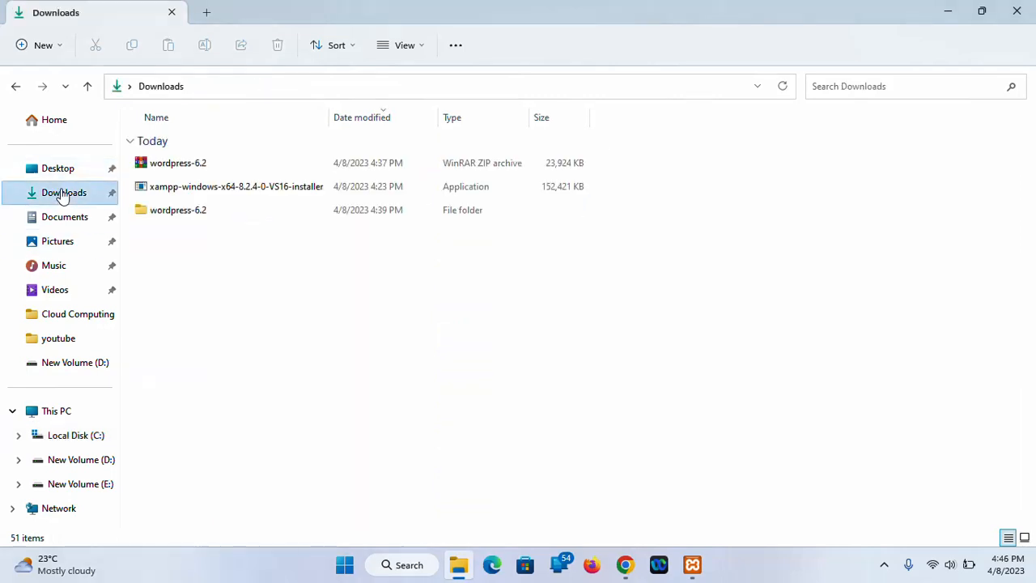
Copy the wordpress folder from wordpress-6.2 and navigate to C:\xampp\htdocs
double_click(200, 208)
left_click(179, 169)
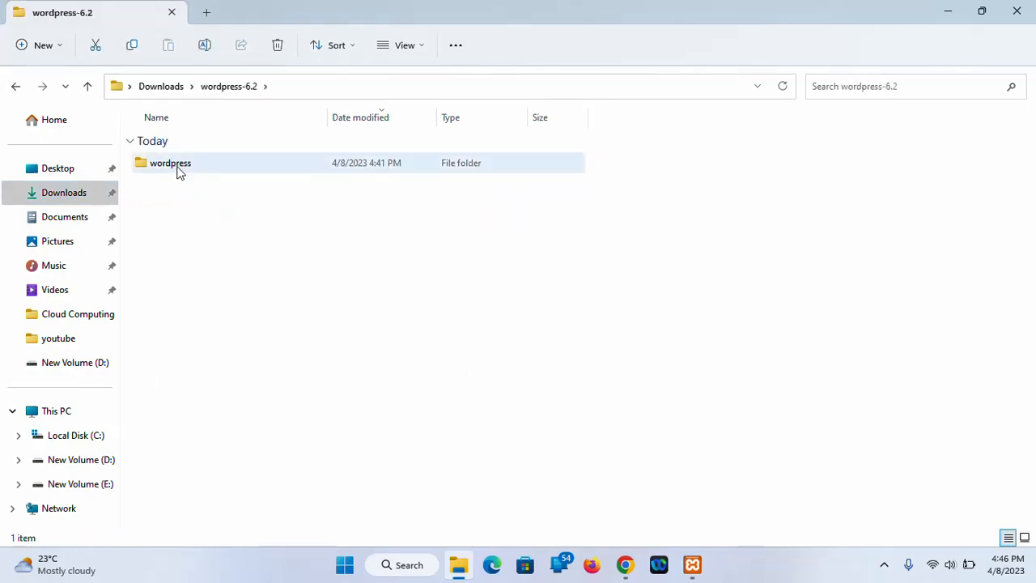
left_click(180, 172)
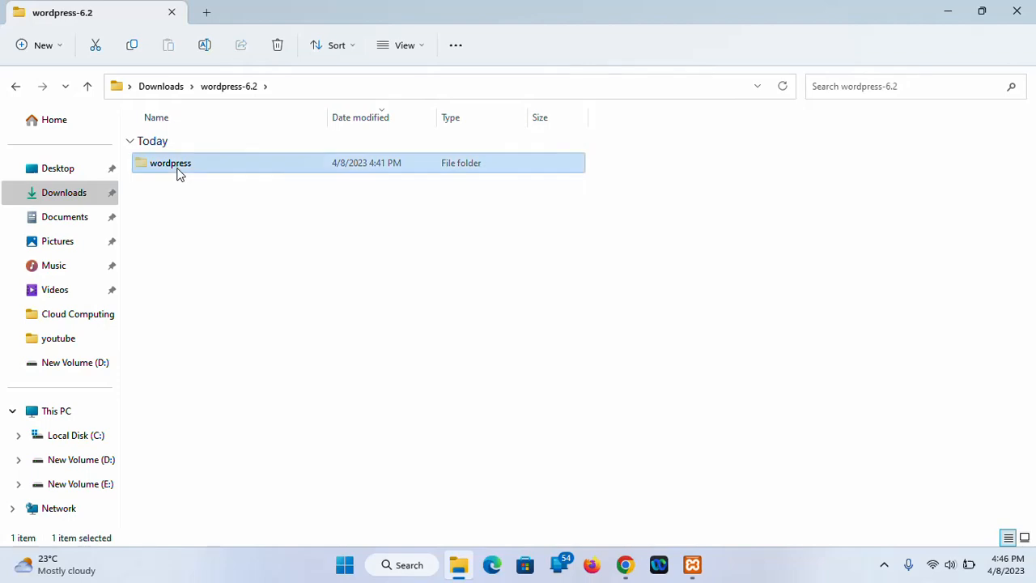
left_click(80, 438)
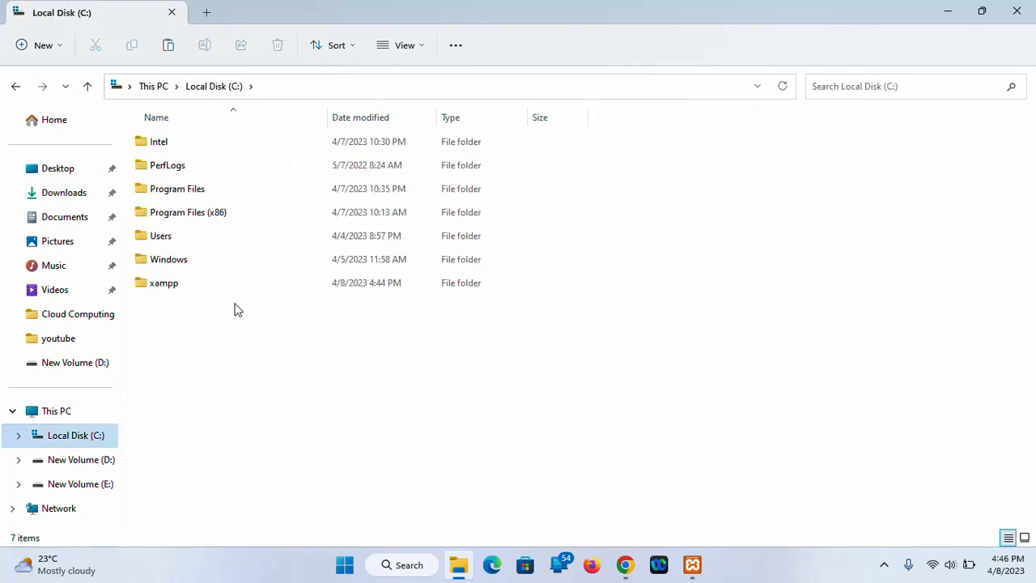
double_click(166, 283)
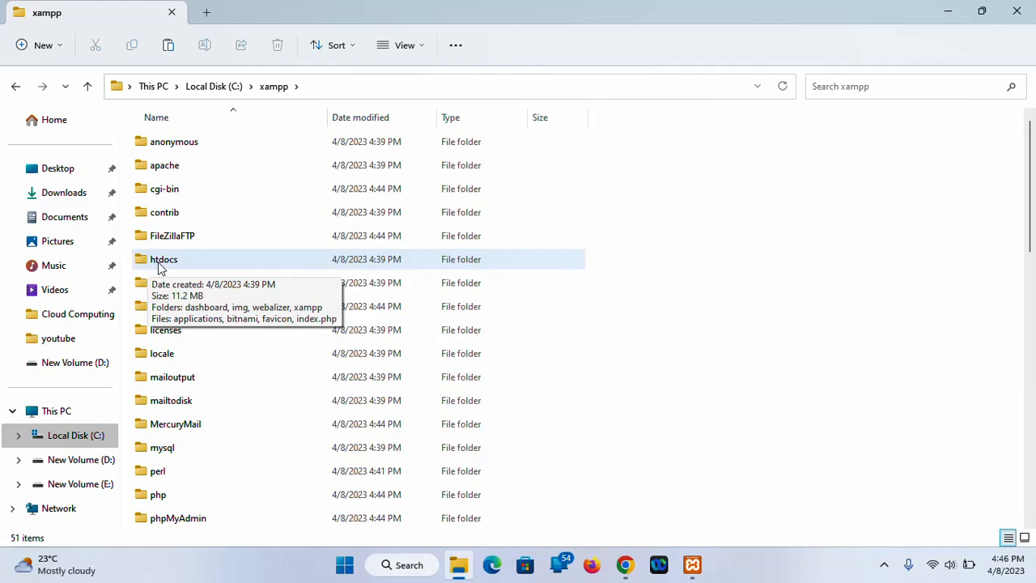
double_click(166, 267)
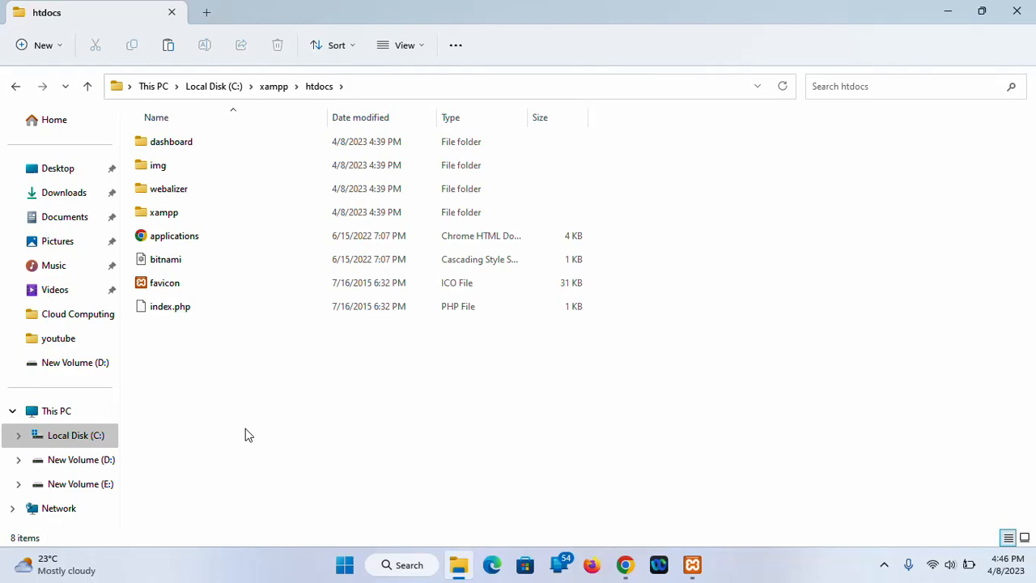
Paste the wordpress folder into htdocs and check its 19 files
right_click(245, 429)
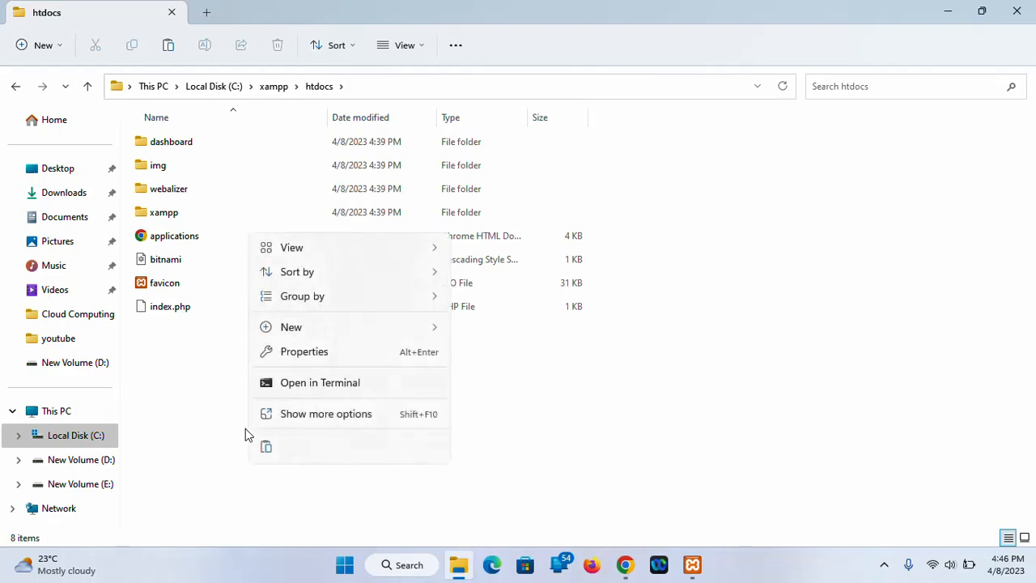
left_click(192, 416)
right_click(192, 416)
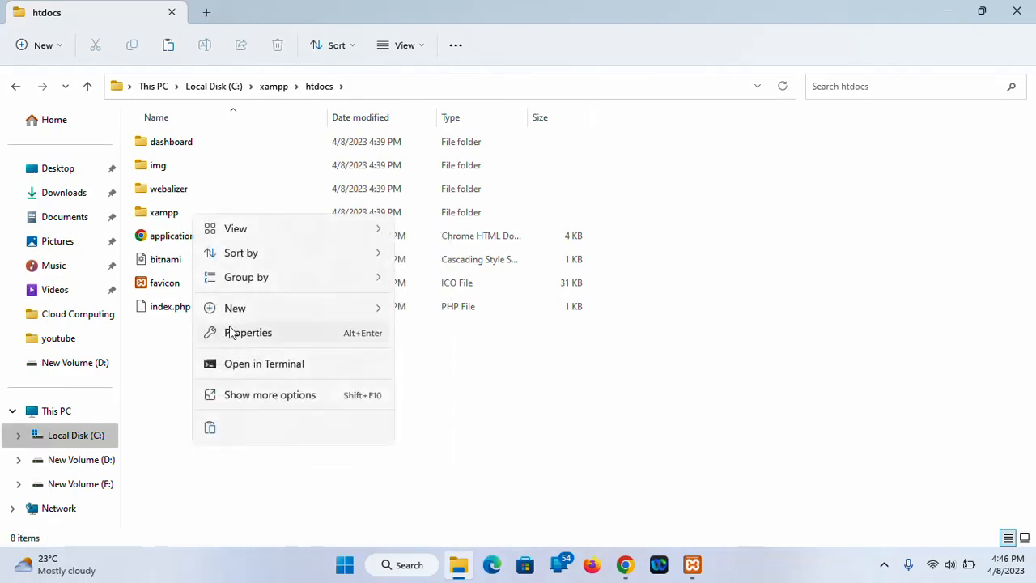
left_click(210, 430)
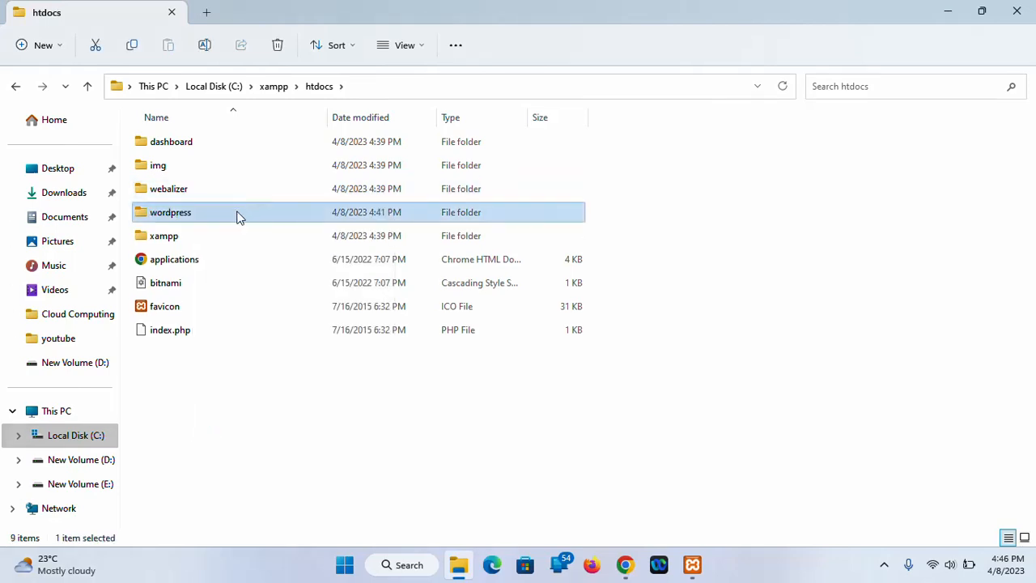
double_click(237, 217)
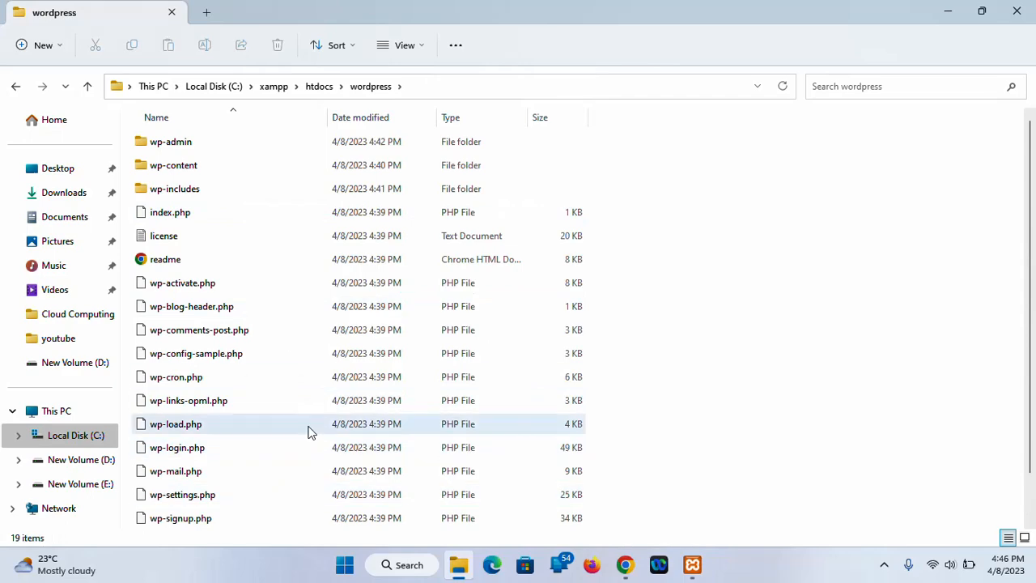
left_click(946, 12)
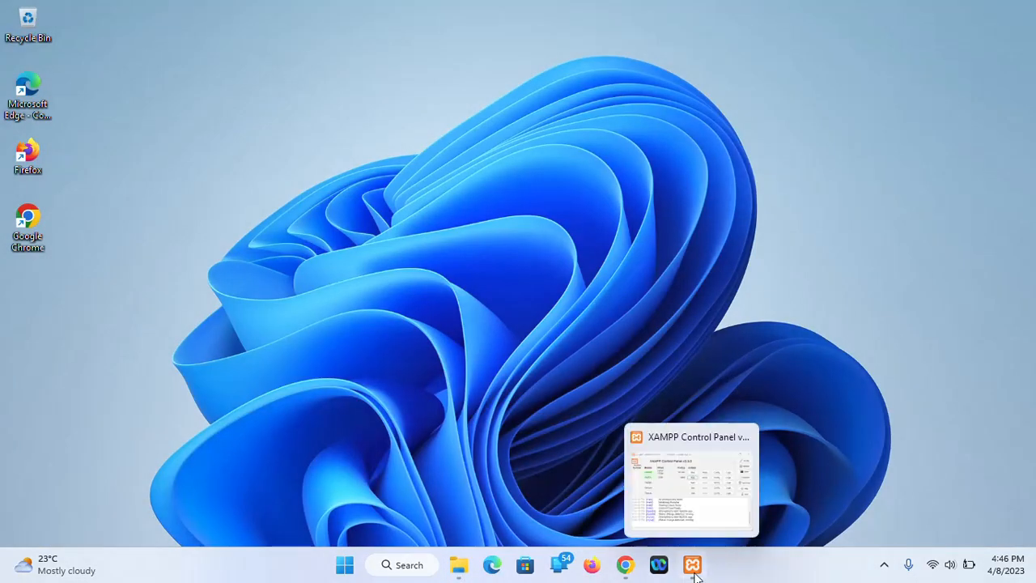
Open phpMyAdmin via the MySQL Admin button in the XAMPP Control Panel
left_click(694, 570)
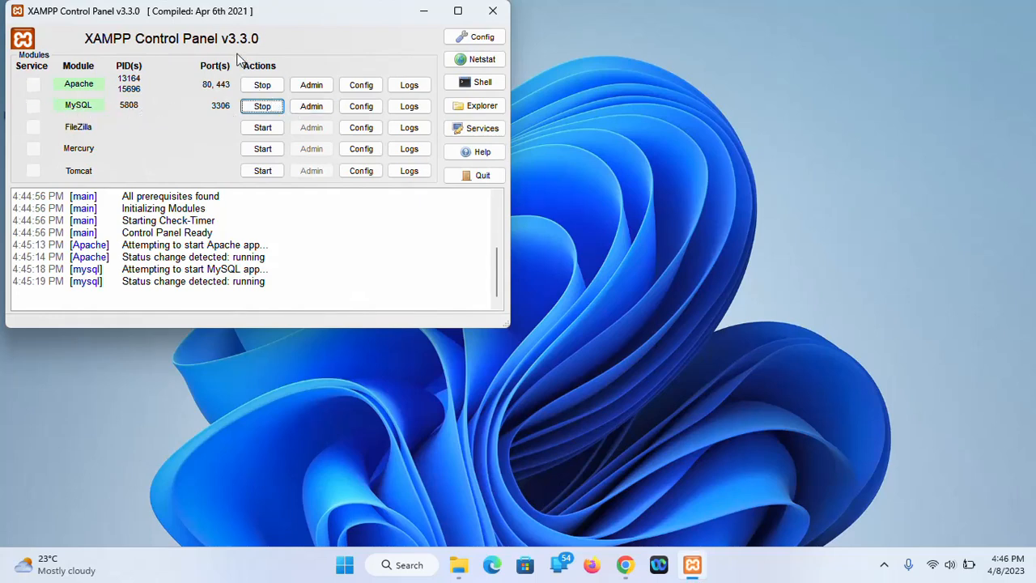
left_click(312, 109)
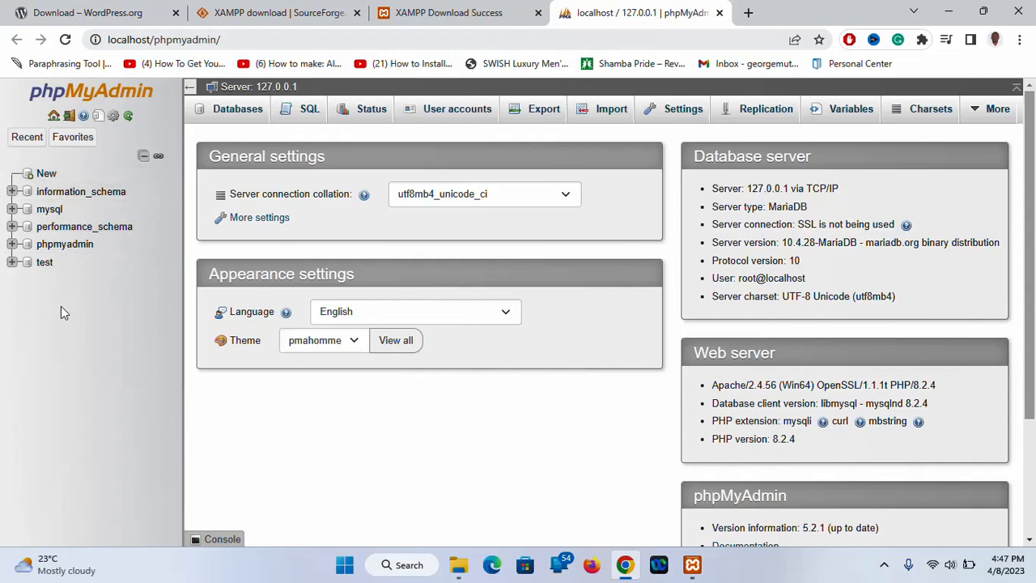
Create an empty database called muga in phpMyAdmin
left_click(45, 178)
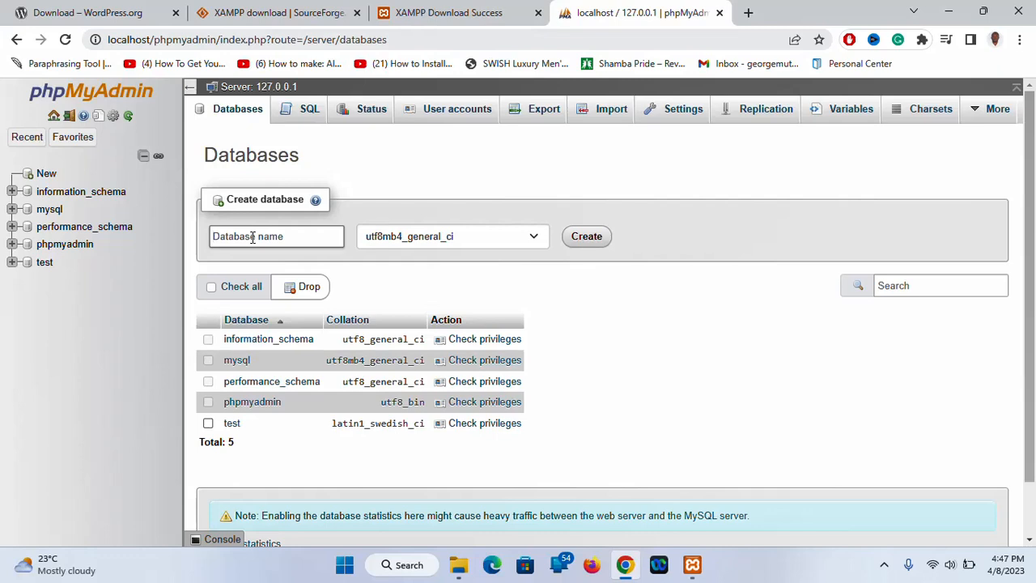
type("muga")
left_click(588, 238)
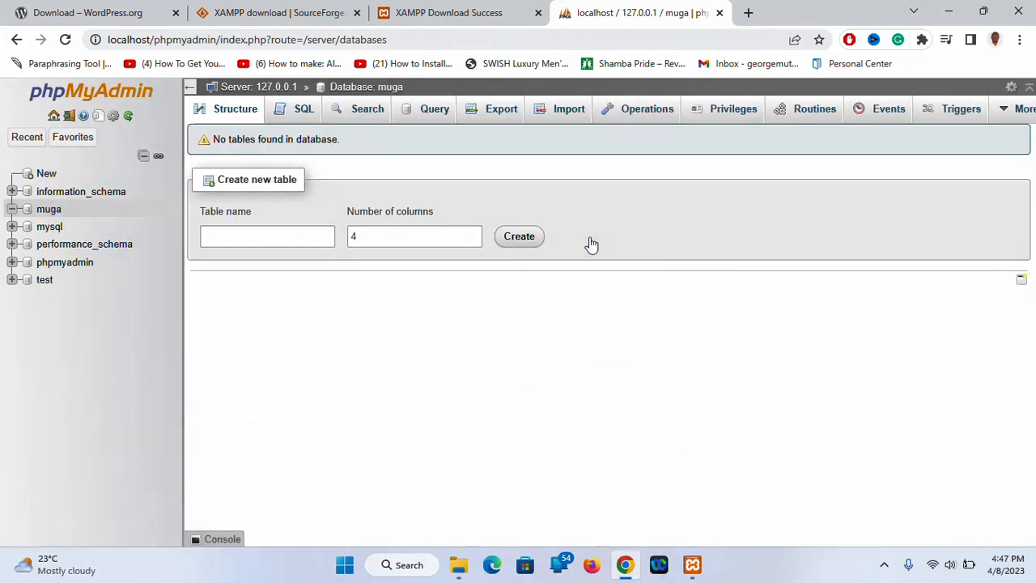
left_click(748, 13)
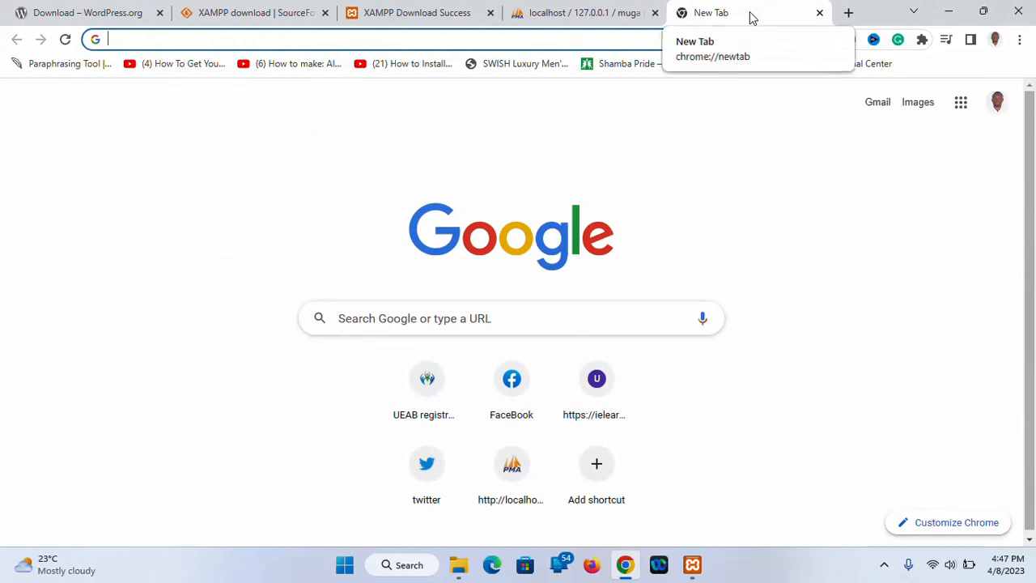
Load localhost/wordpress in the new tab to reach the WordPress language selection page
type("laco")
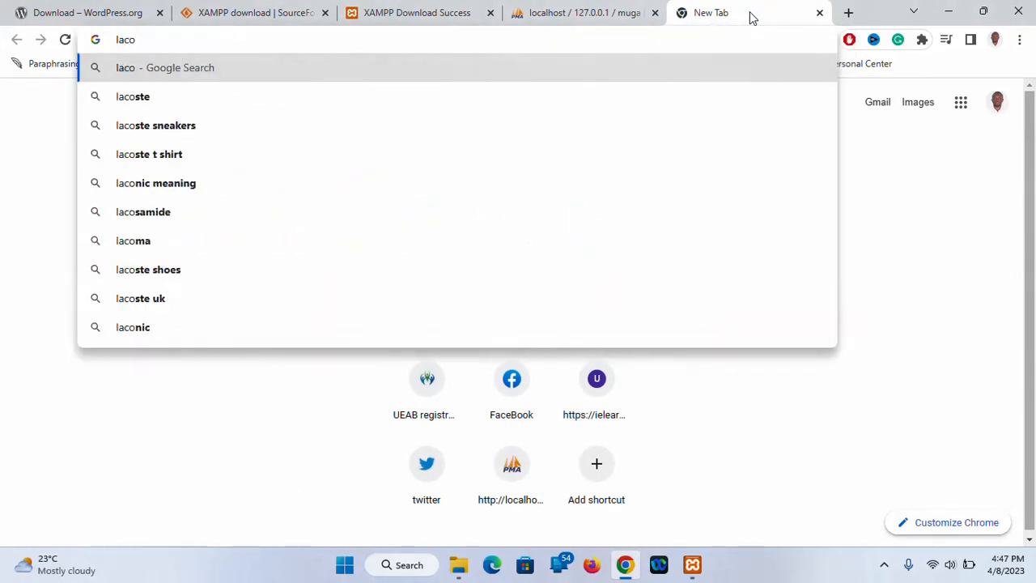
key("BackSpace")
key("BackSpace")
key("BackSpace")
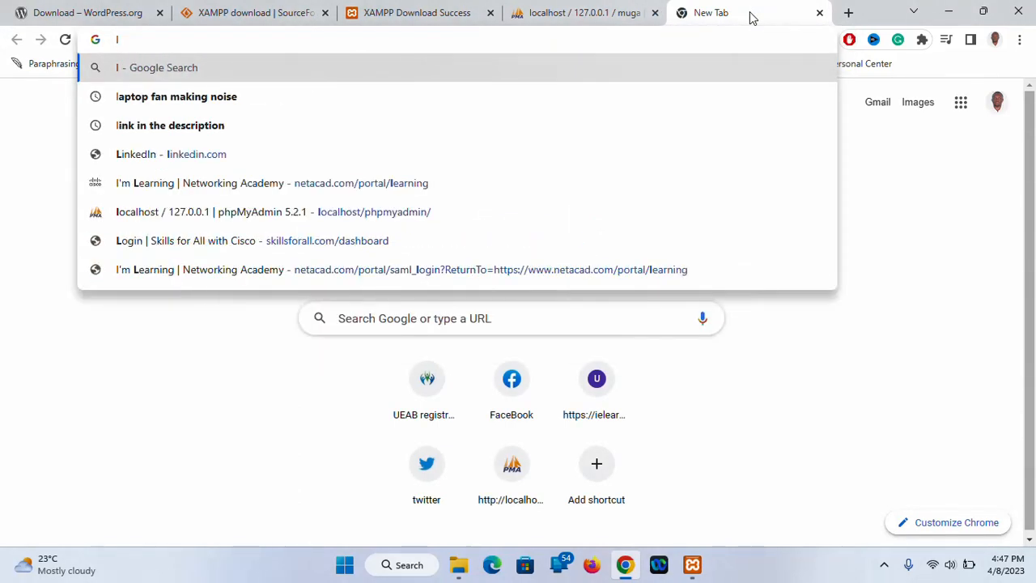
key("BackSpace")
type("local")
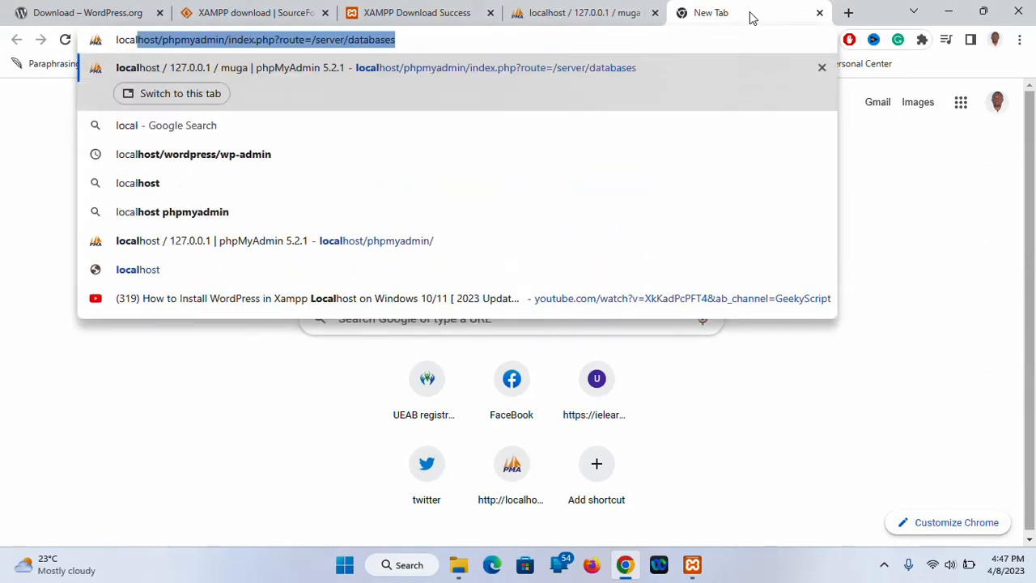
type("host")
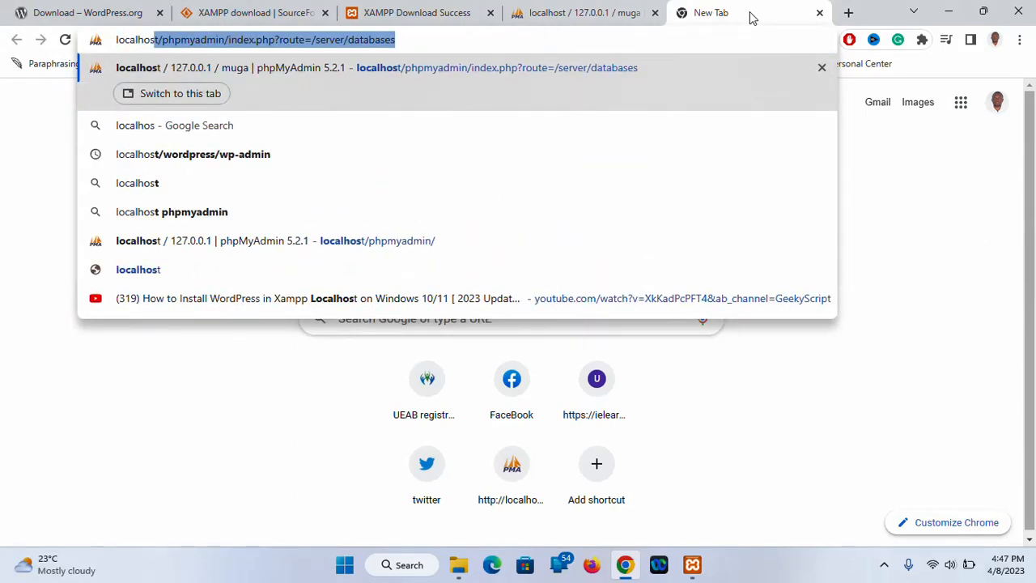
type("/")
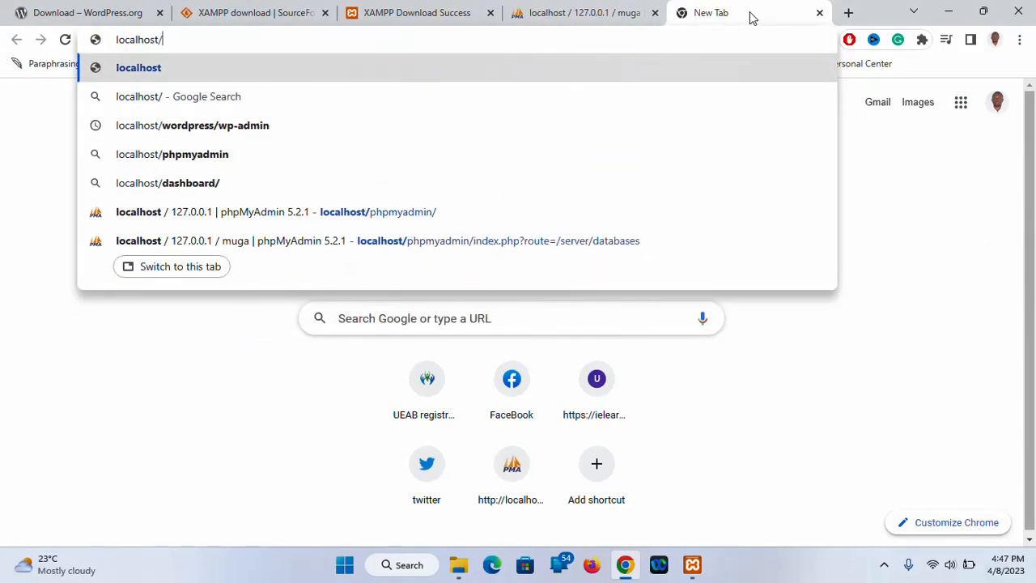
type("w")
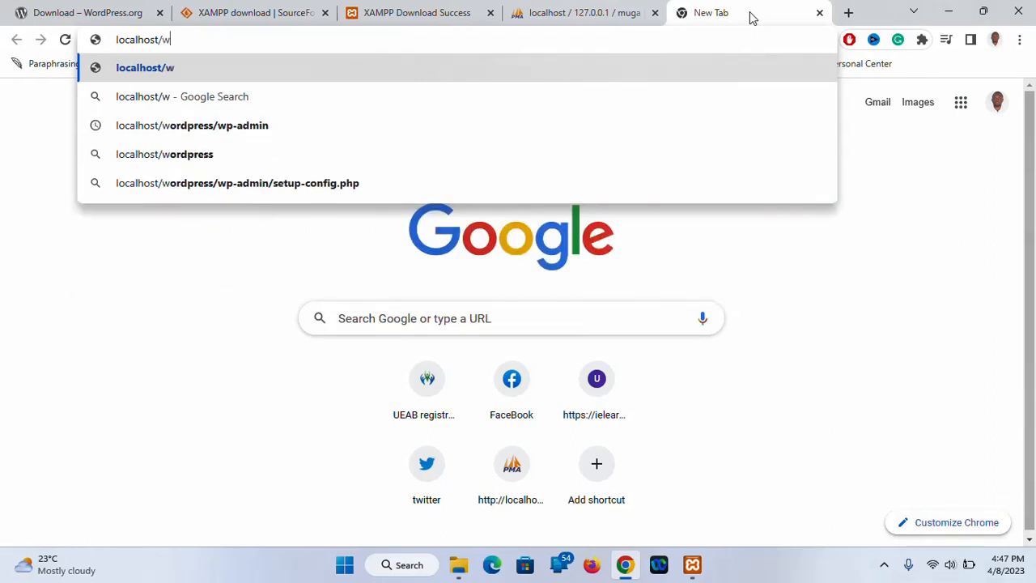
type("p")
key("BackSpace")
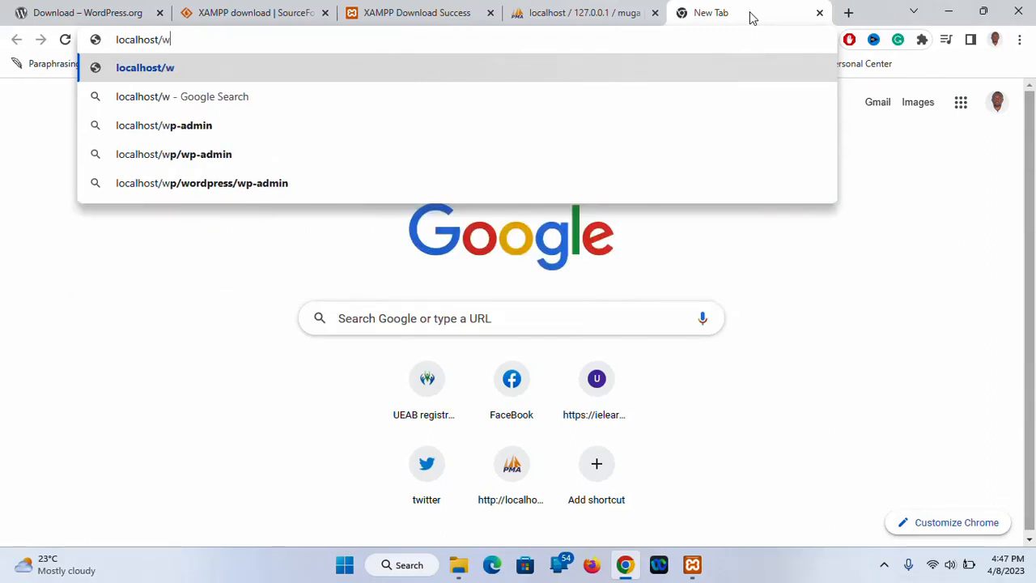
type("or")
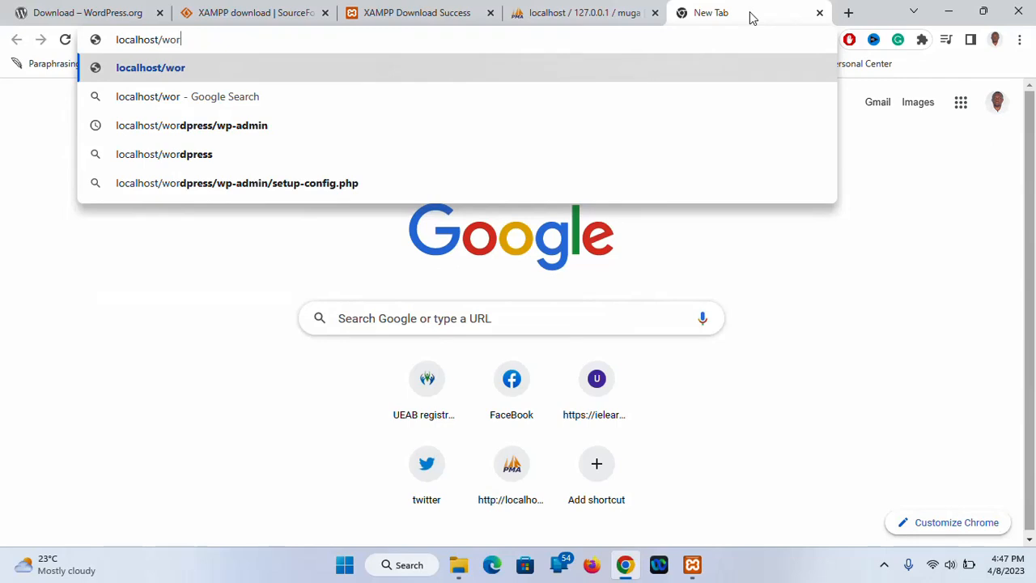
type("dpres")
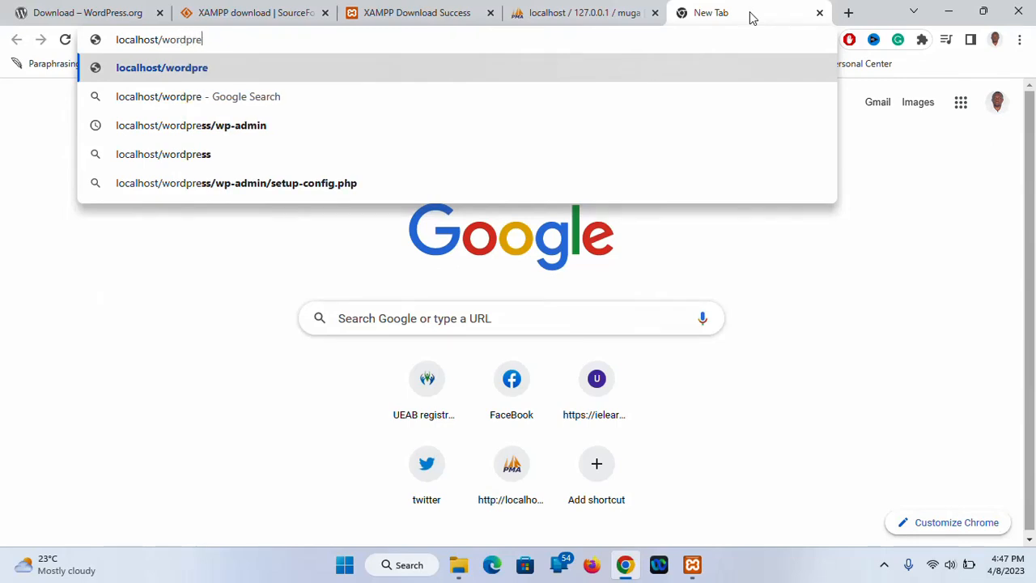
type("s")
key("Return")
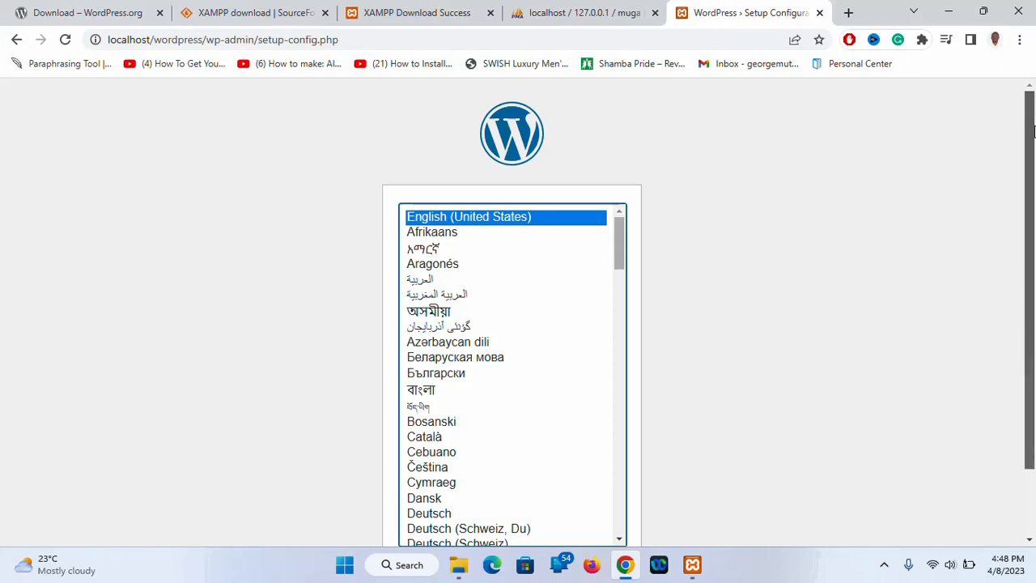
Continue the WordPress setup in English (United States) and start the database connection form
scroll(1034, 132, "down", 1)
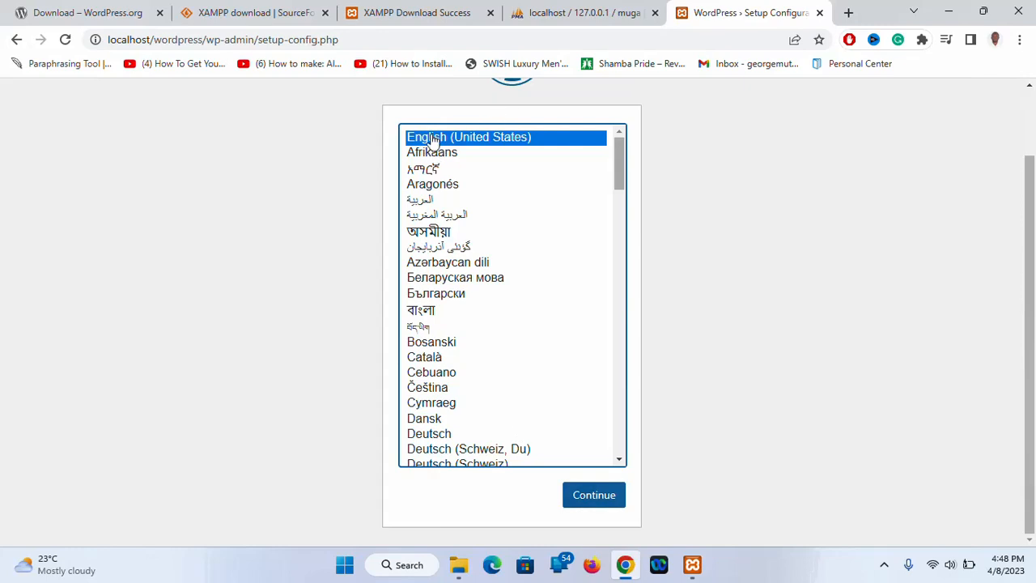
left_click(607, 500)
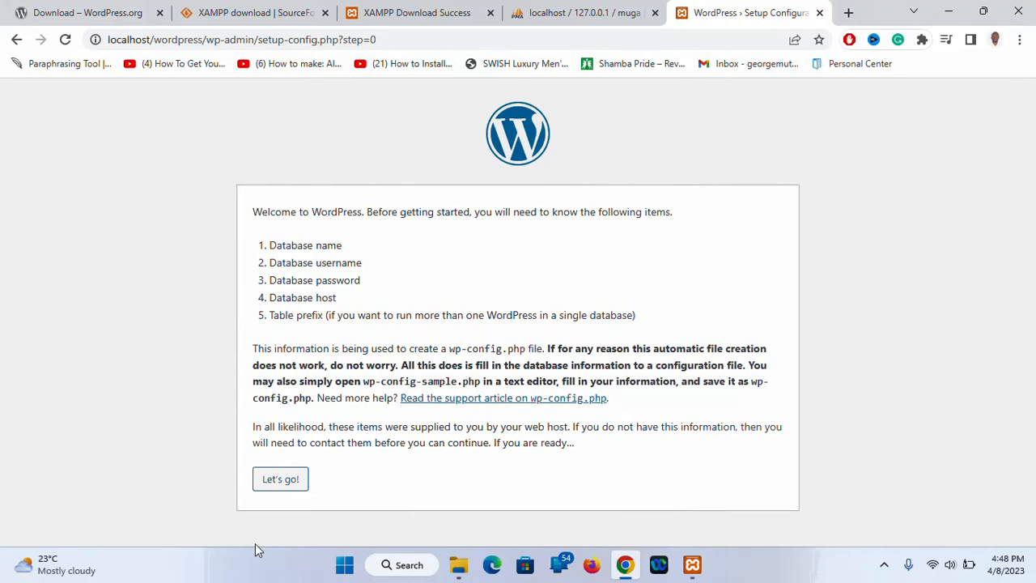
left_click(275, 480)
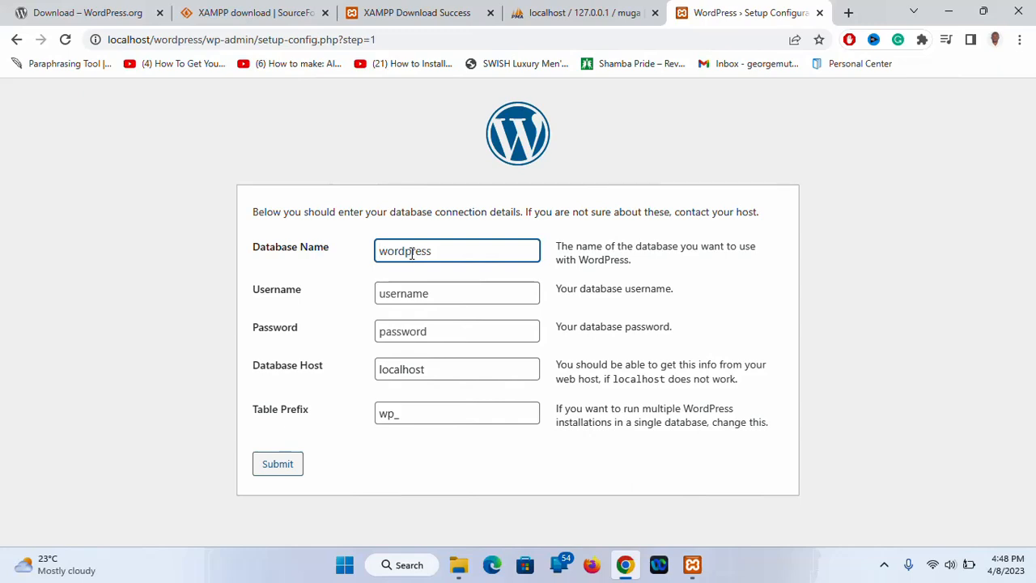
Enter database name muga and username root, then submit the connection details
left_click(581, 13)
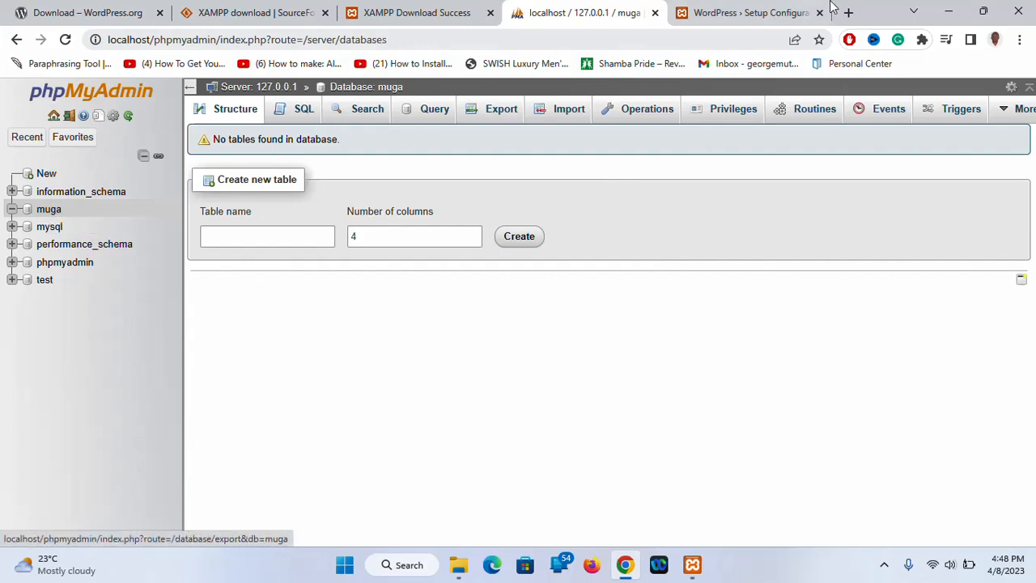
left_click(740, 12)
double_click(473, 251)
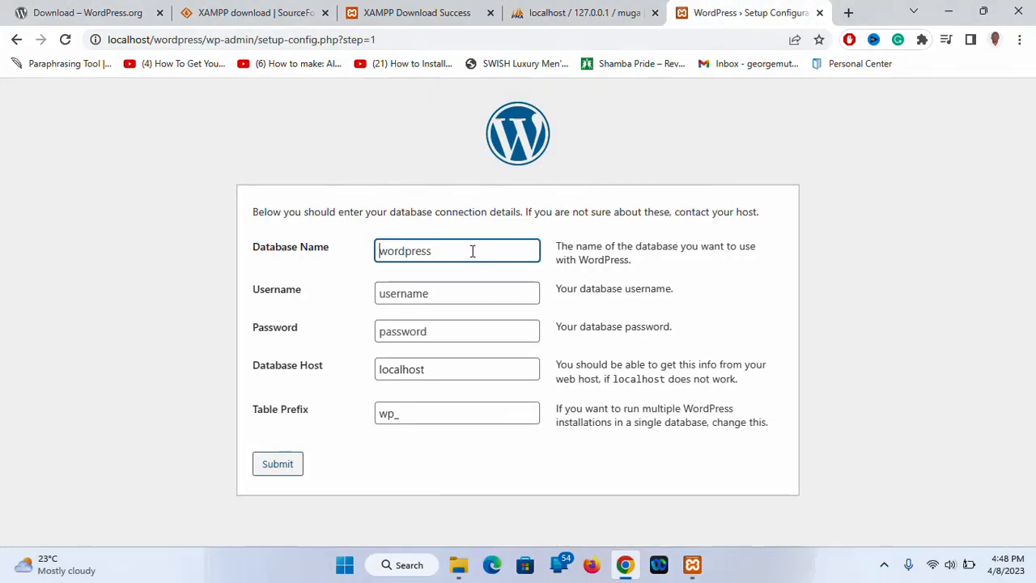
type("muga")
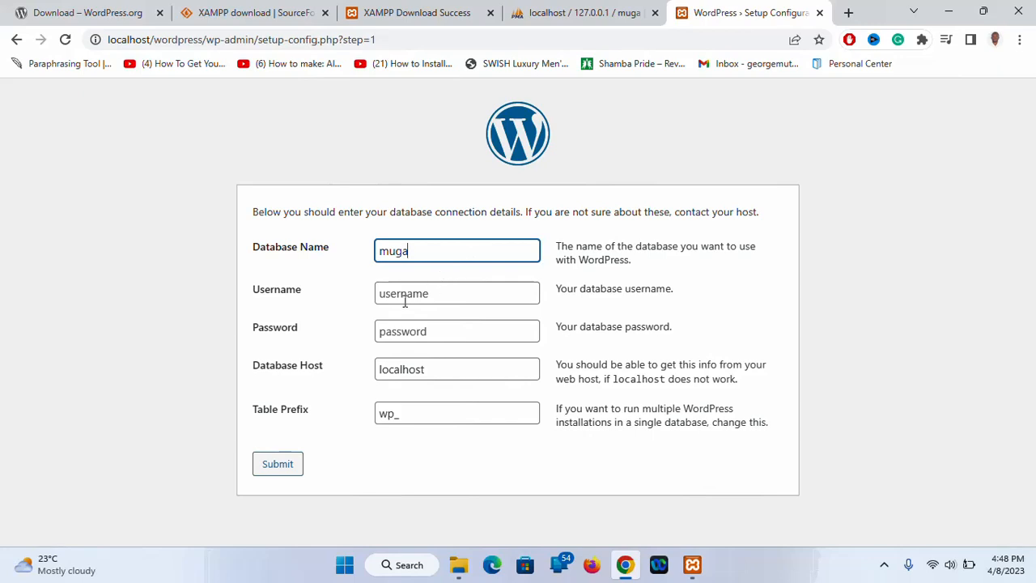
left_click(402, 302)
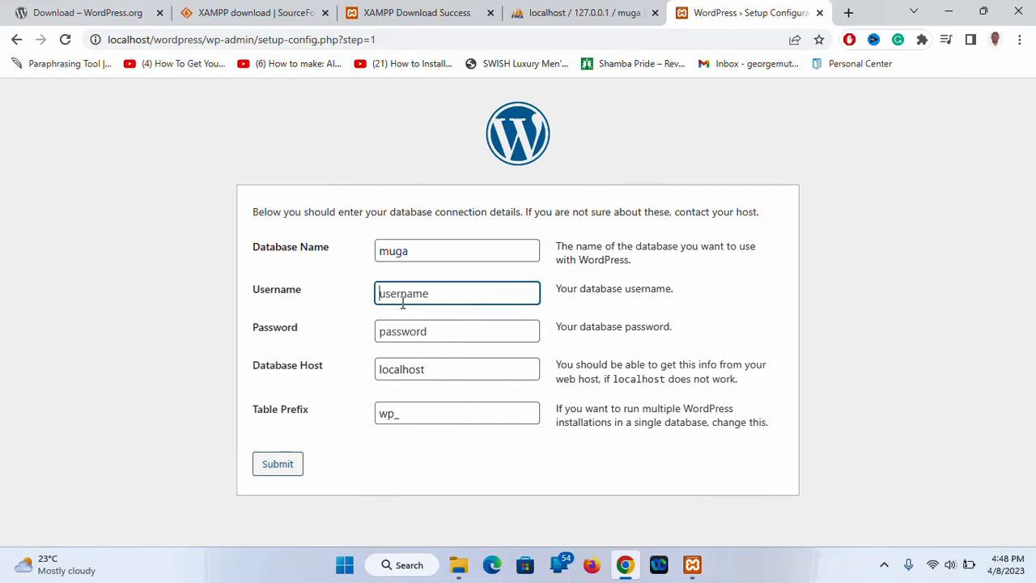
type("root")
left_click(284, 466)
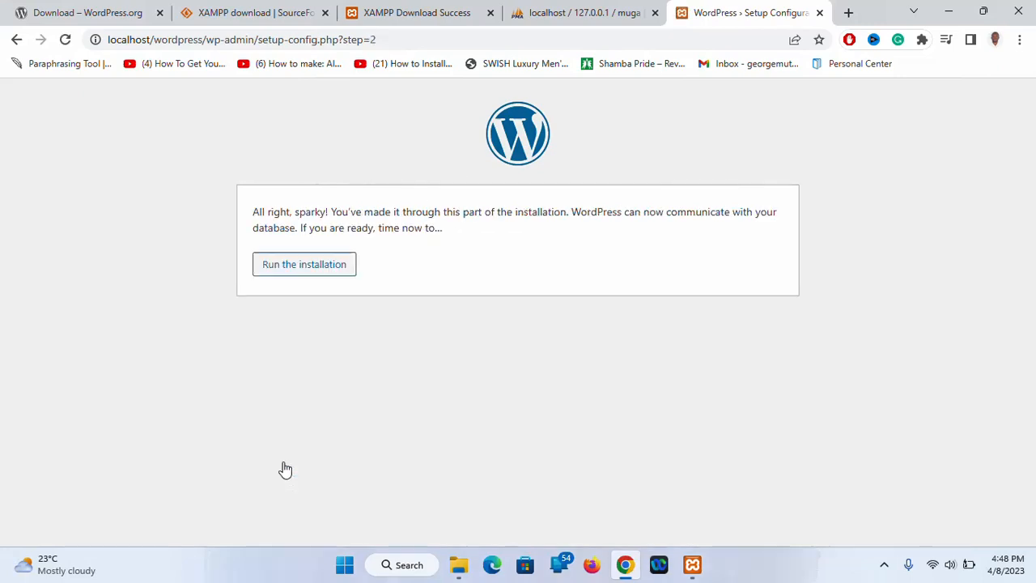
Run the installation to reach the WordPress site details form
left_click(292, 270)
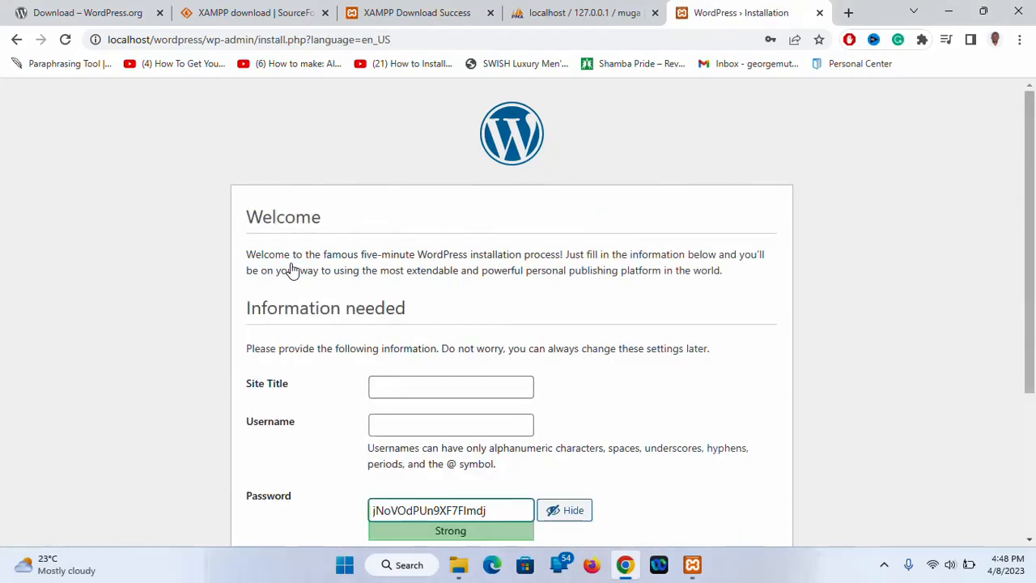
scroll(624, 341, "down", 3)
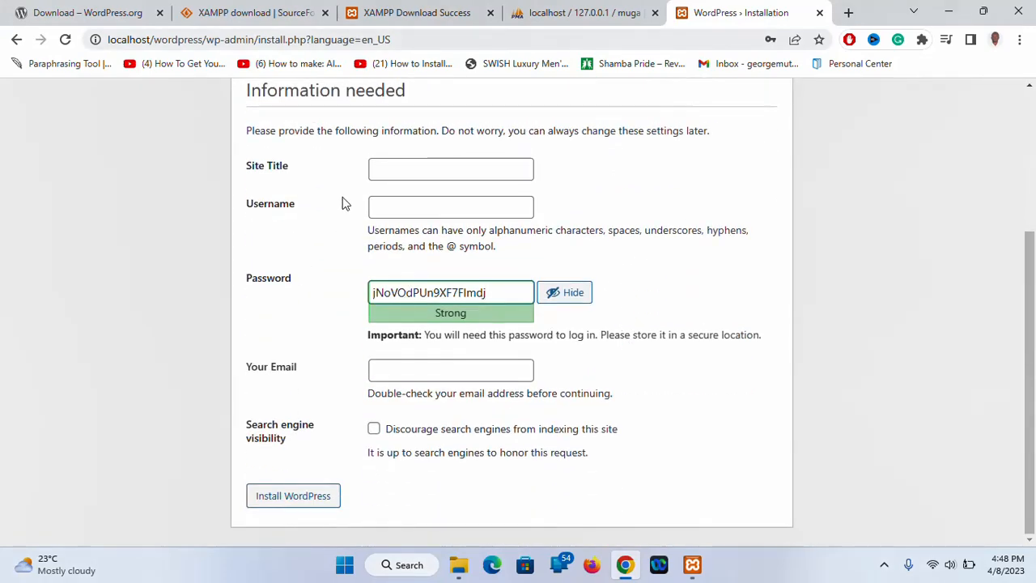
scroll(342, 204, "up", 3)
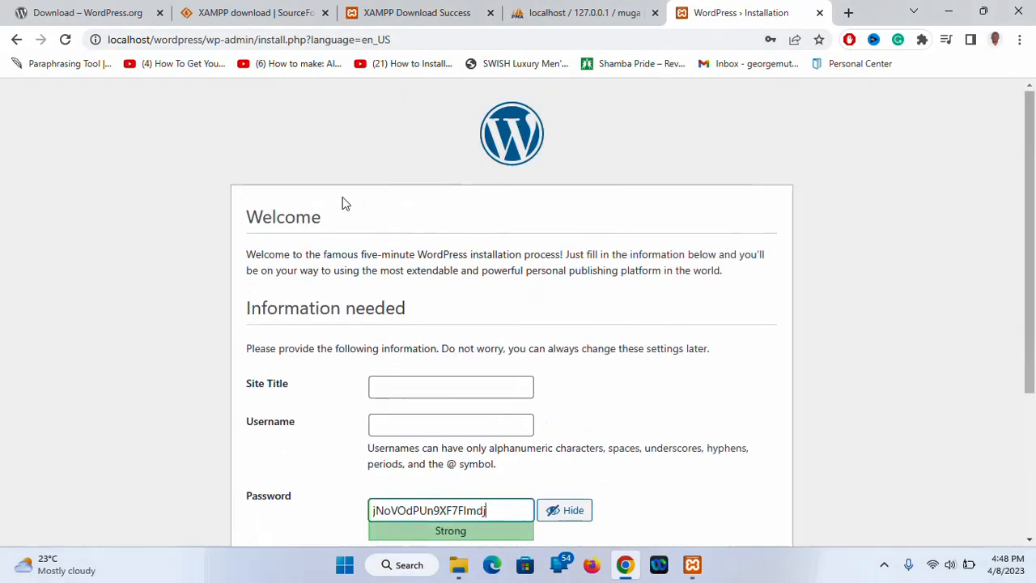
scroll(342, 203, "down", 3)
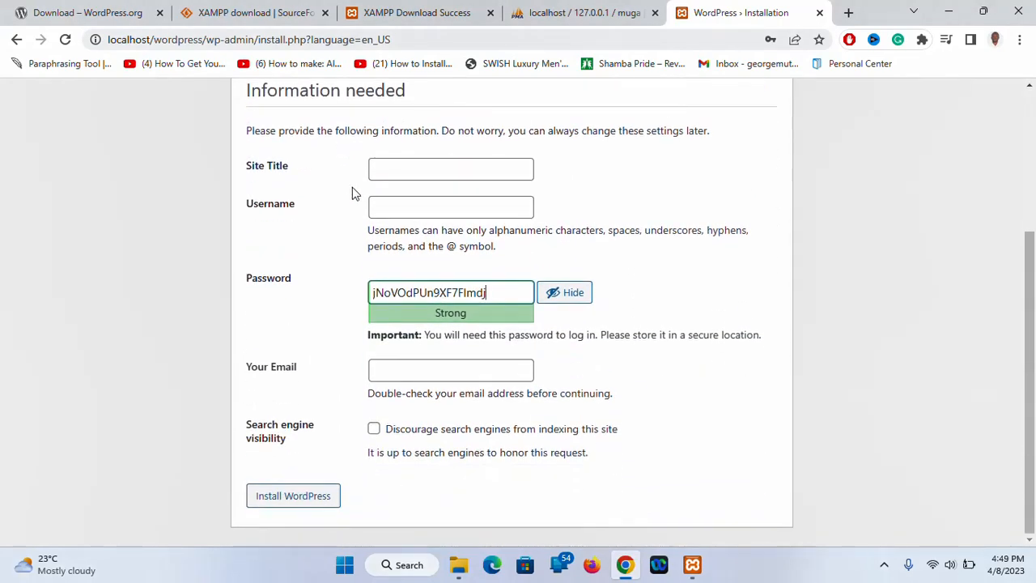
Set the site title to MugaTech, keep username root, and replace the generated password
left_click(396, 168)
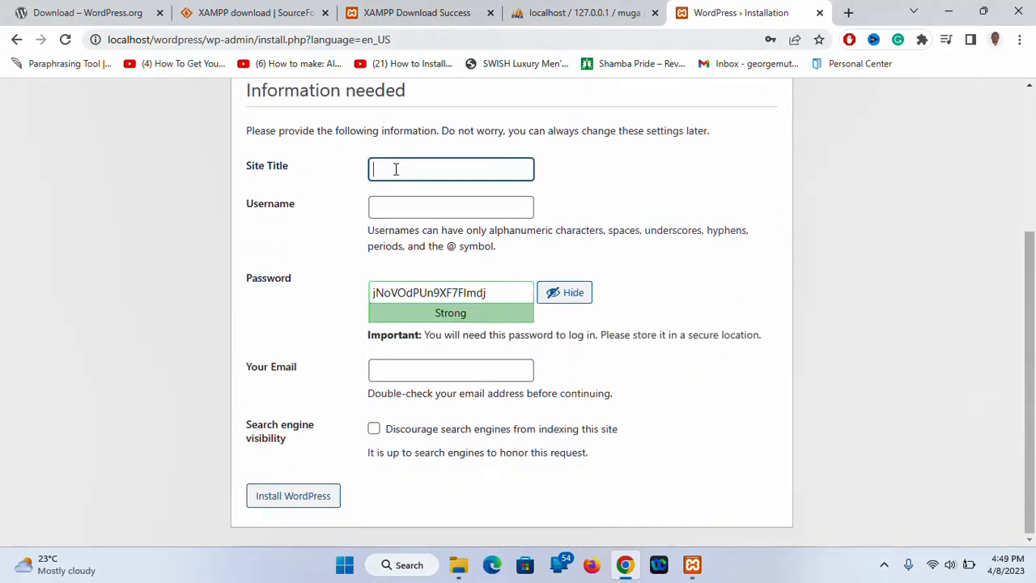
type("MugaTech")
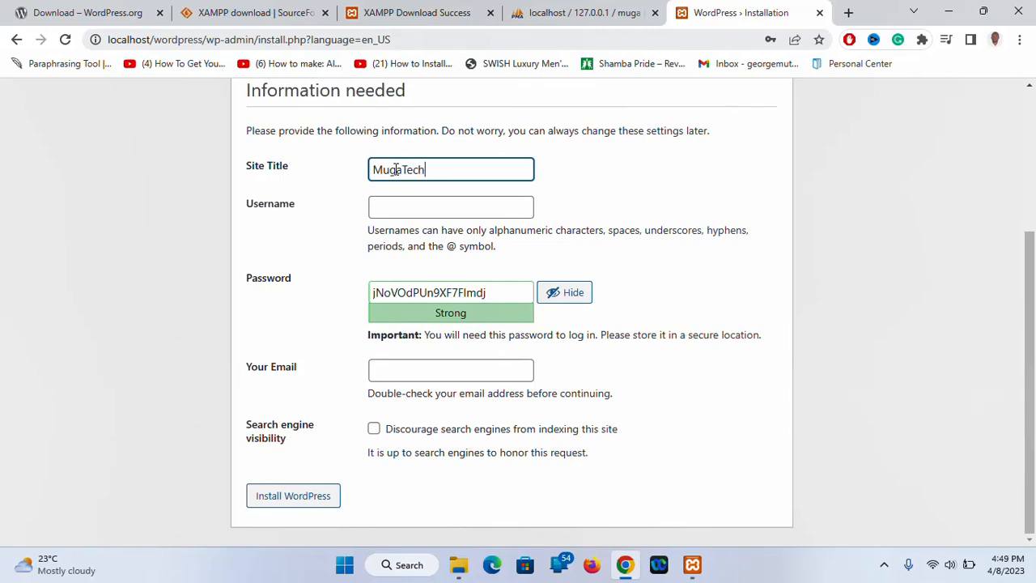
left_click(412, 209)
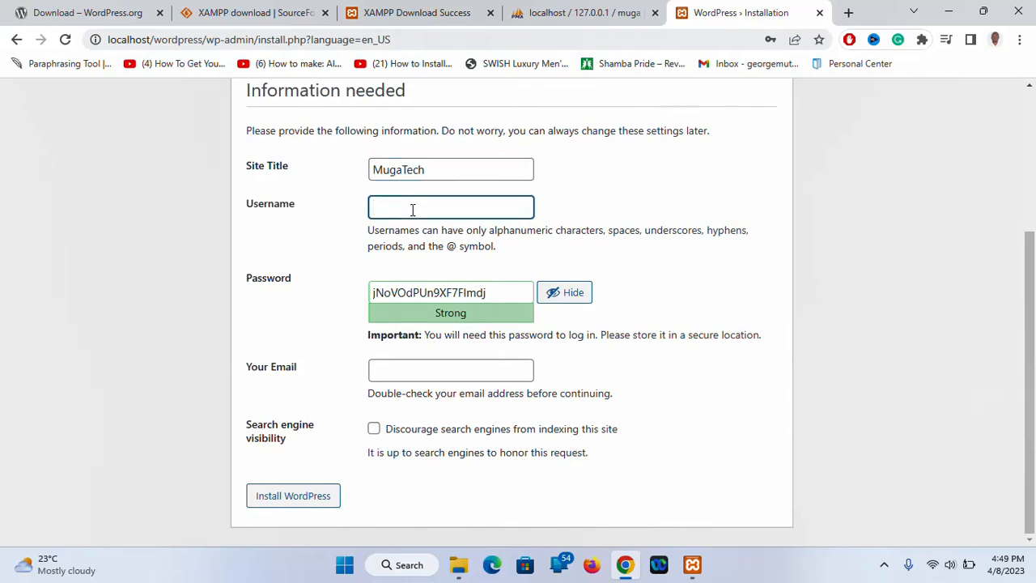
left_click(508, 290)
key("BackSpace")
key("BackSpace")
key("BackSpace")
key("BackSpace")
key("BackSpace")
key("BackSpace")
key("BackSpace")
key("BackSpace")
key("BackSpace")
key("BackSpace")
key("BackSpace")
key("BackSpace")
key("BackSpace")
key("BackSpace")
key("BackSpace")
key("BackSpace")
key("BackSpace")
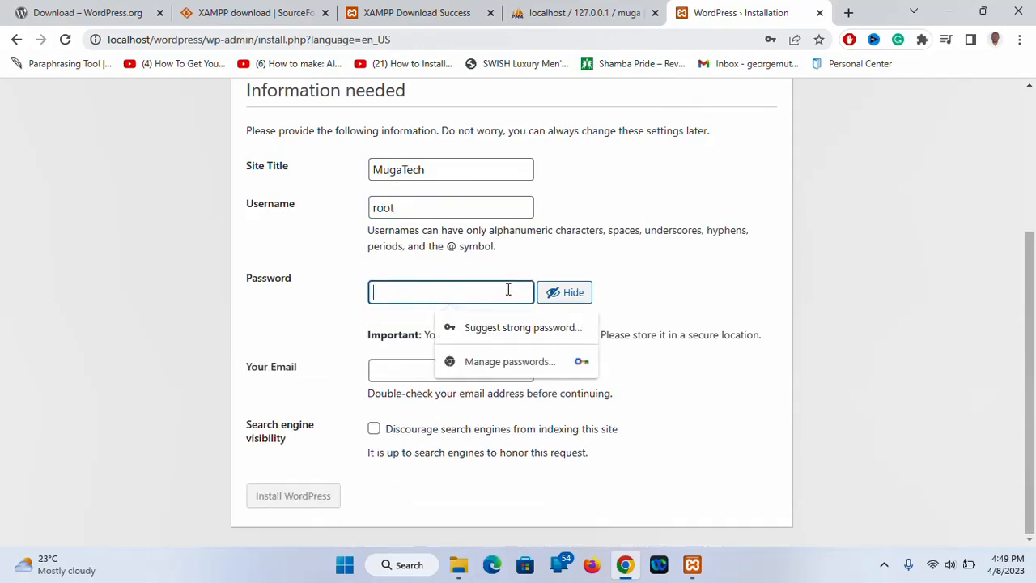
type("muga")
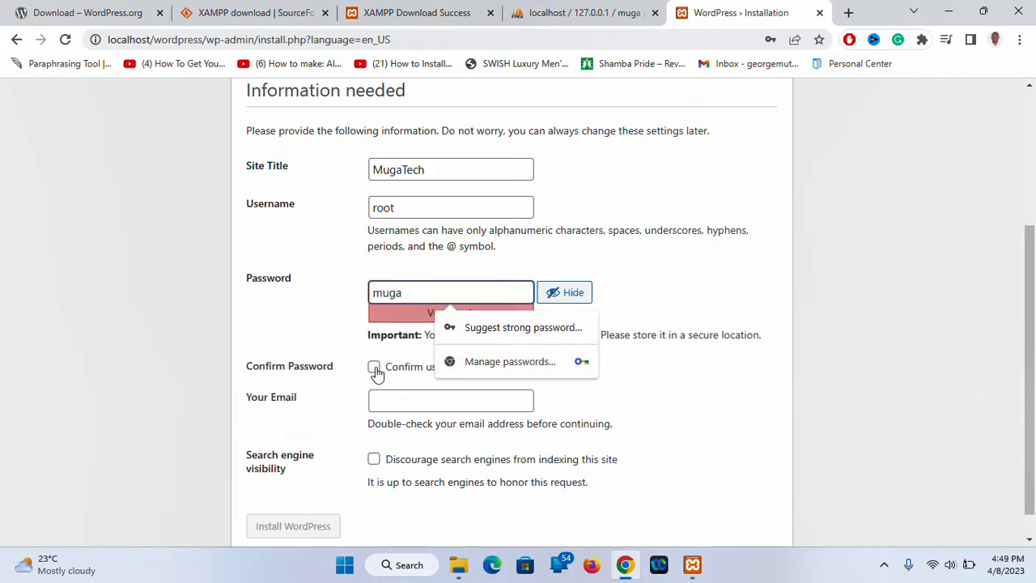
Enter the admin email, confirm use of the weak password, and install WordPress
left_click(421, 398)
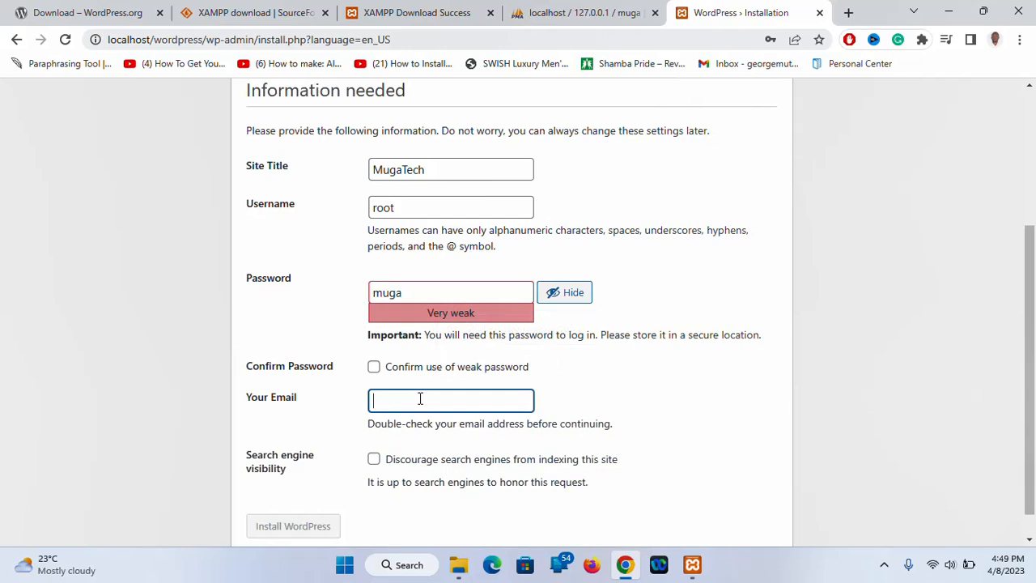
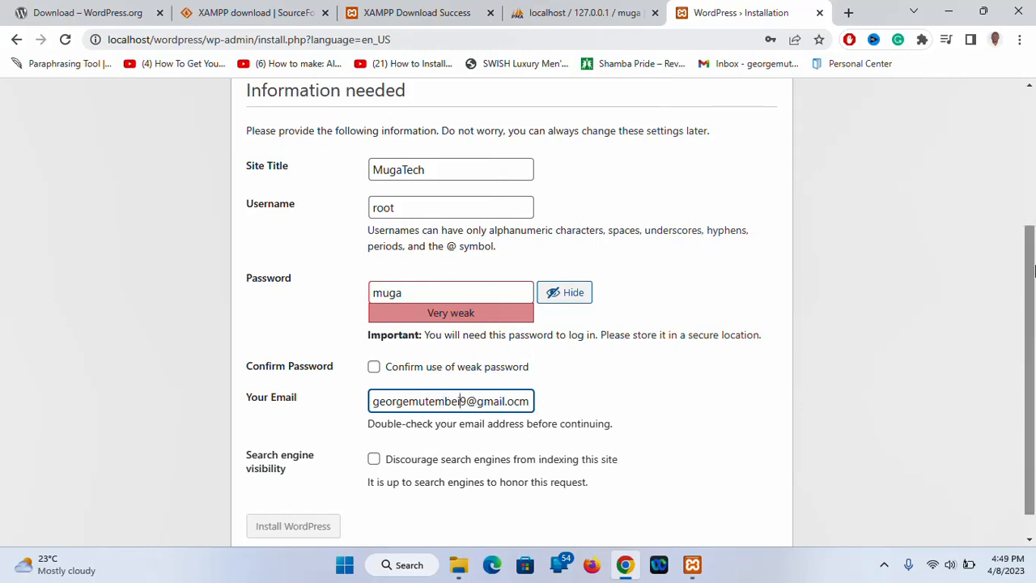
scroll(1032, 288, "down", 1)
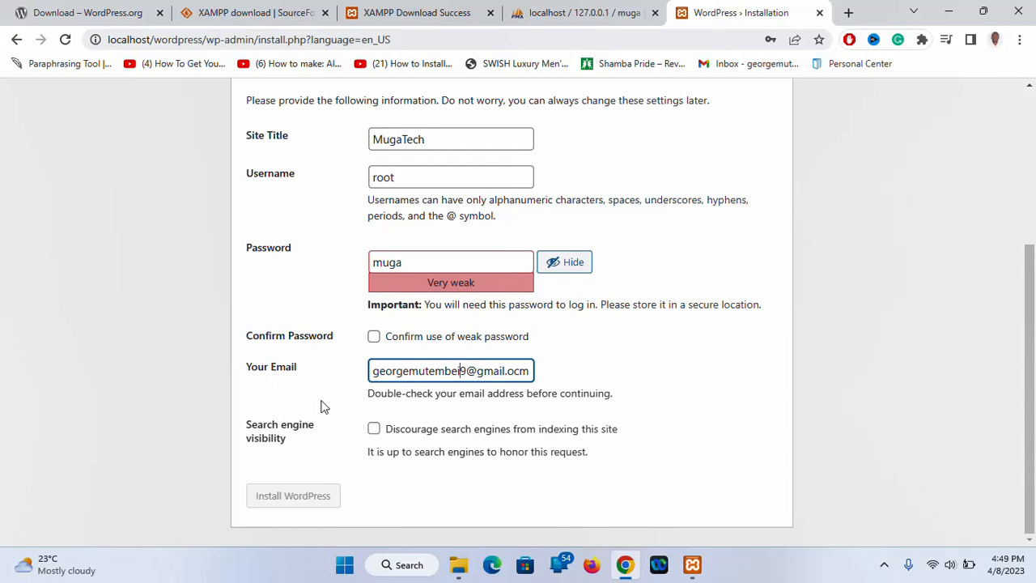
left_click(374, 430)
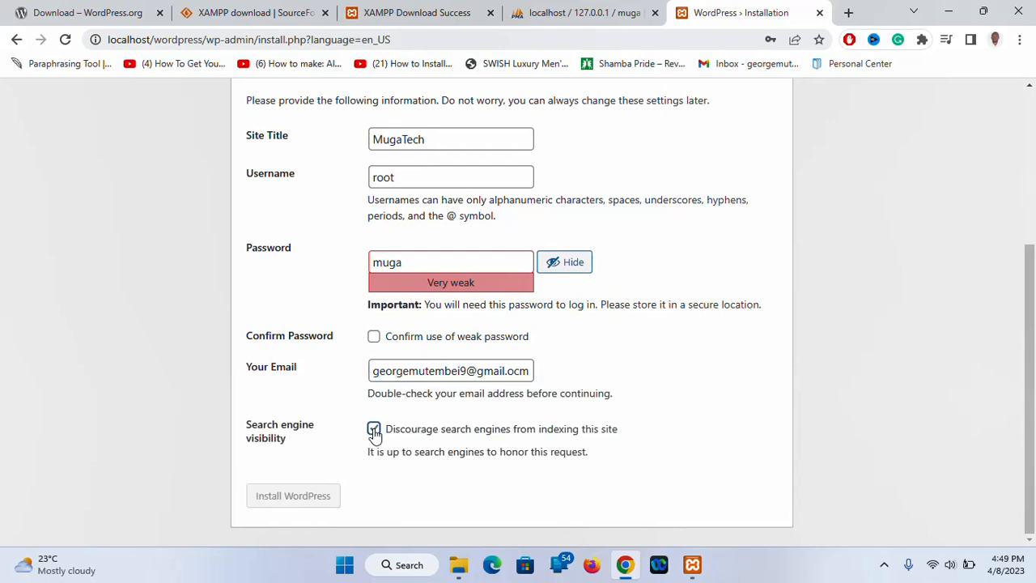
left_click(374, 338)
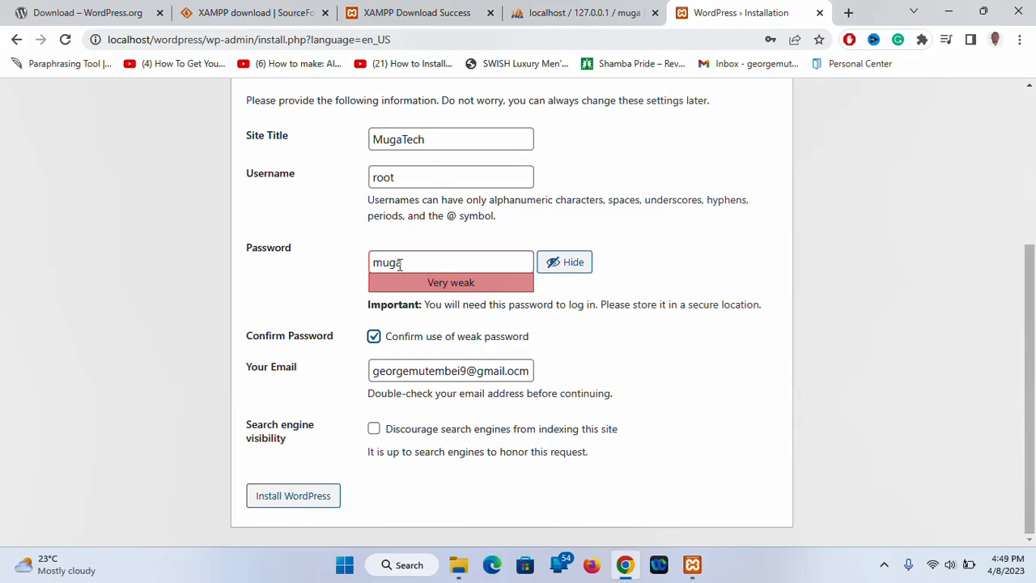
left_click(304, 502)
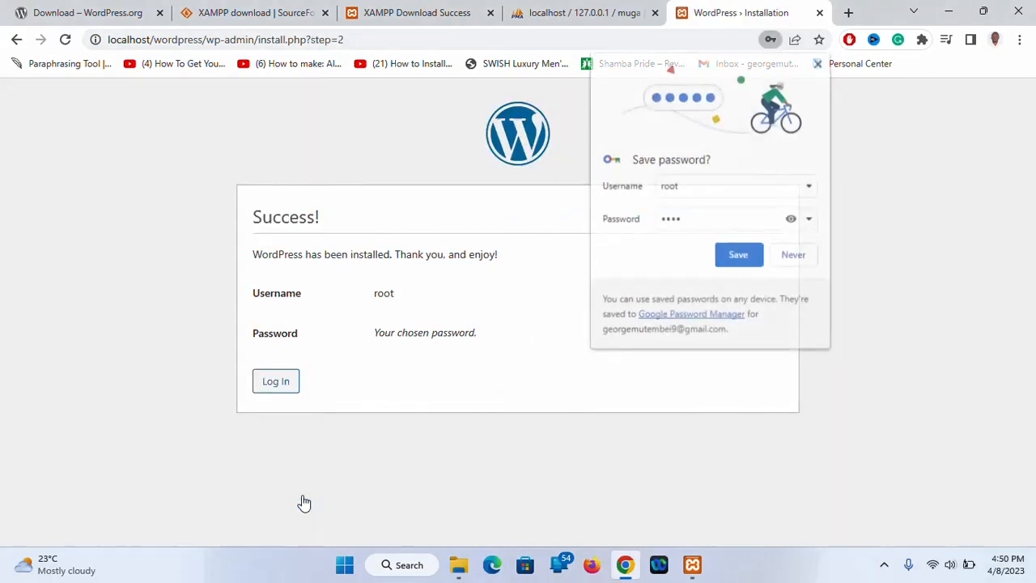
Decline Chrome's password saving, go to the login page, and submit the password
left_click(795, 255)
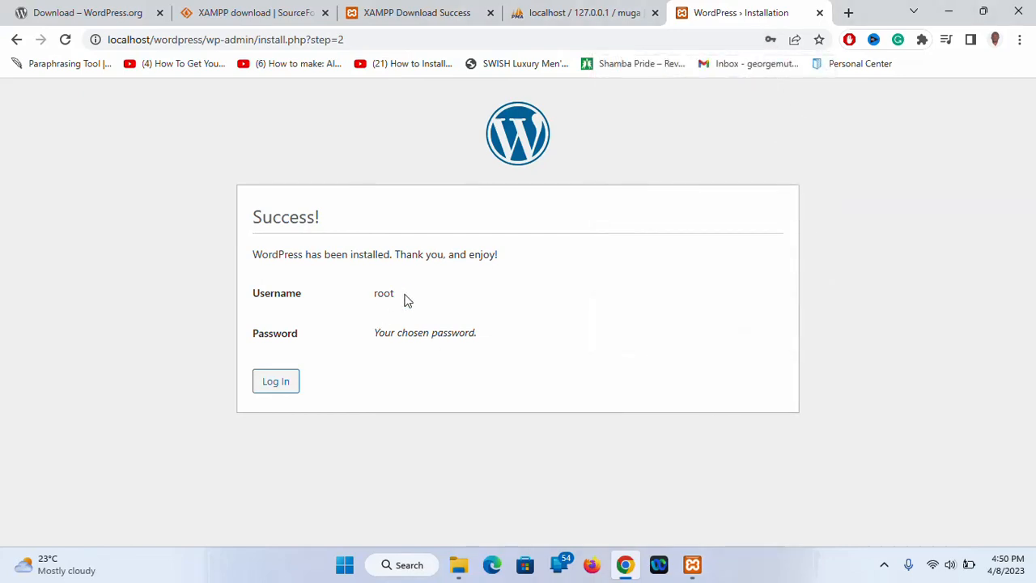
left_click(273, 386)
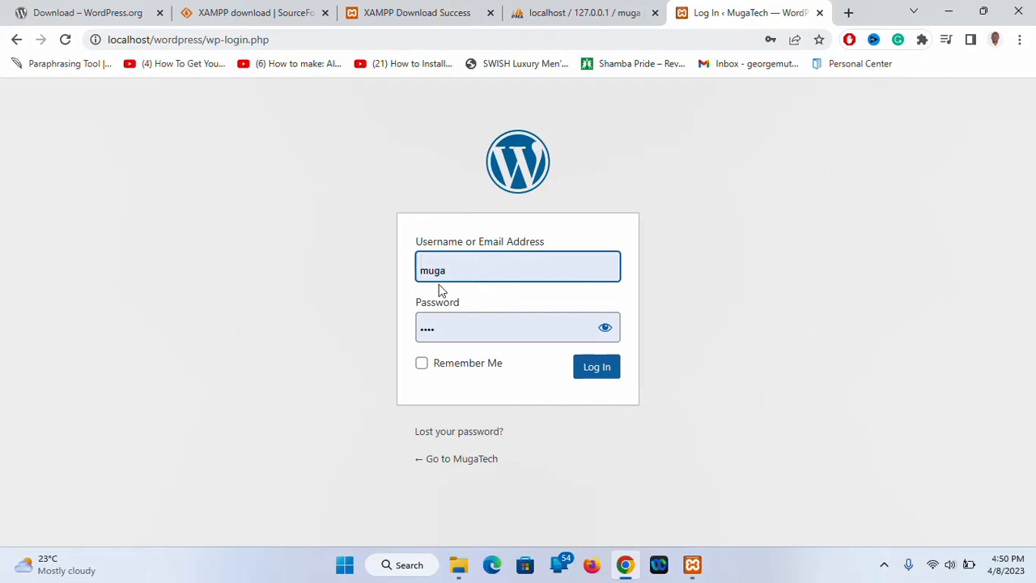
left_click(458, 327)
key("BackSpace")
key("BackSpace")
key("BackSpace")
key("BackSpace")
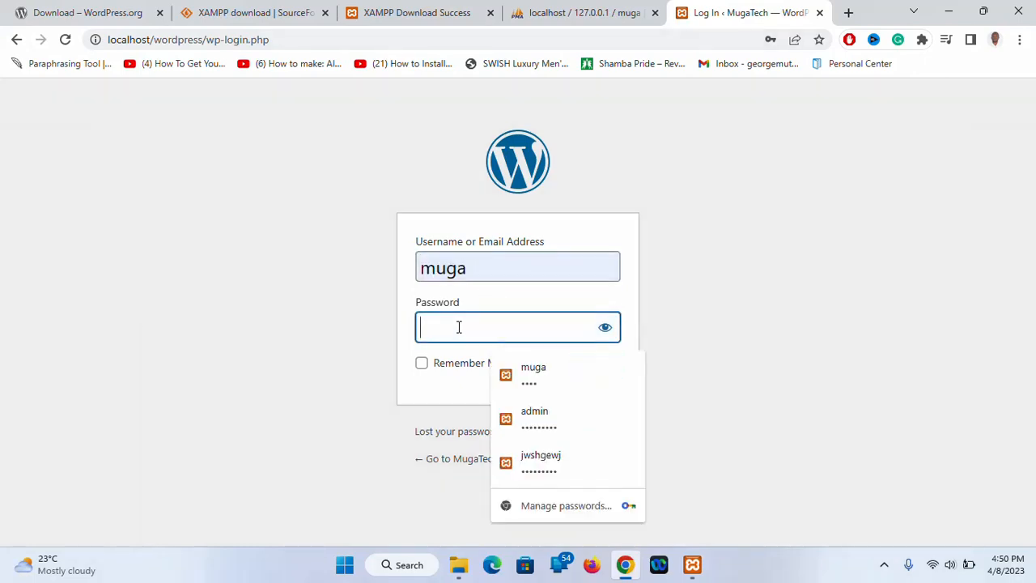
type("muga")
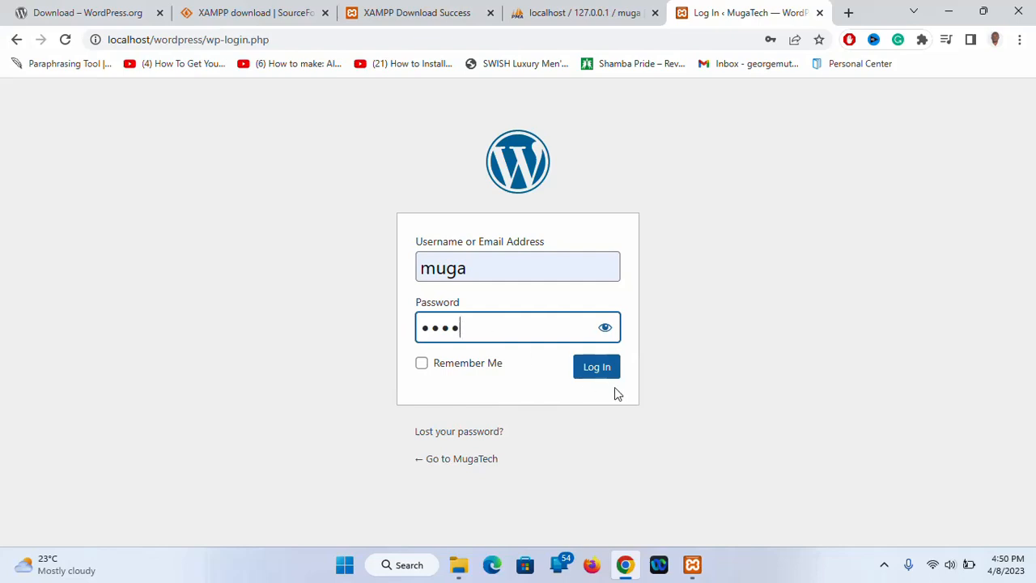
left_click(591, 373)
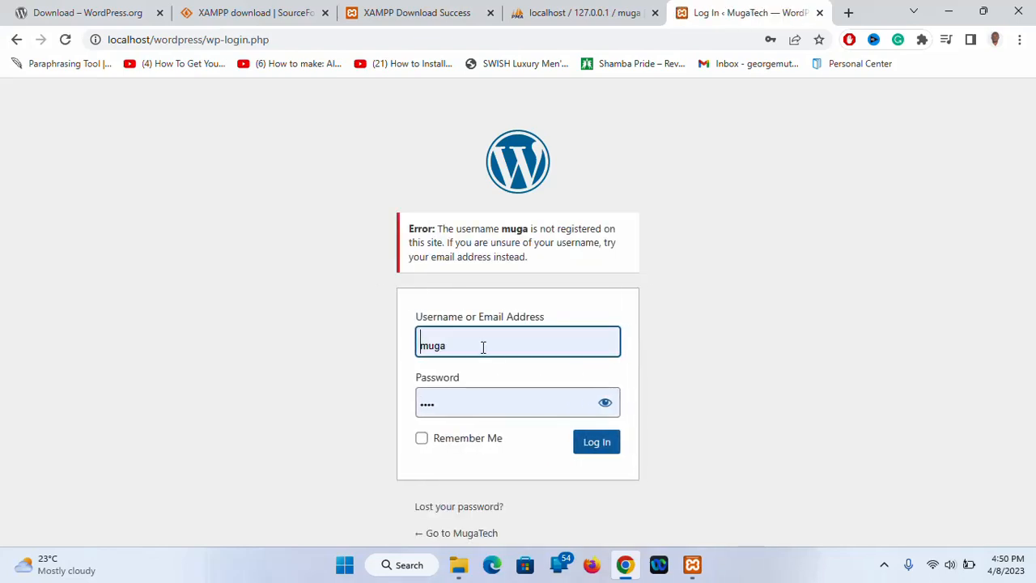
Re-enter the password and submit the login form again
left_click(449, 404)
key("BackSpace")
key("BackSpace")
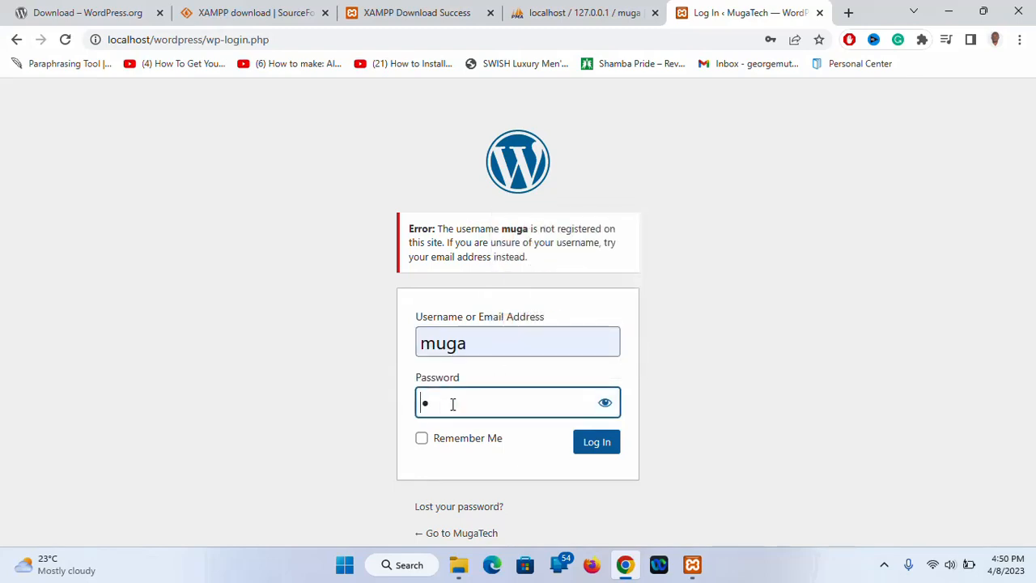
key("BackSpace")
type("••••")
key("BackSpace")
key("BackSpace")
key("BackSpace")
key("BackSpace")
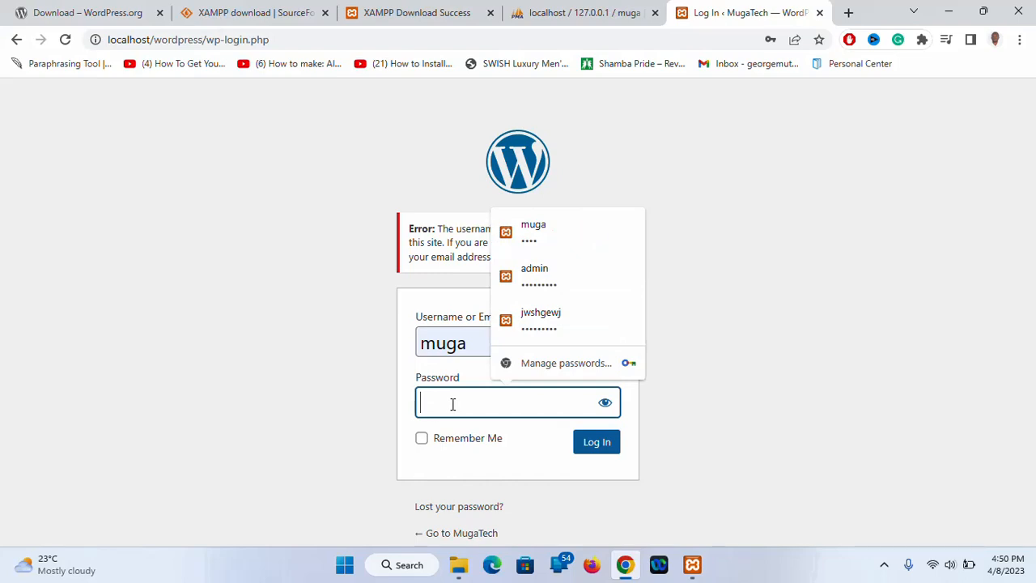
type("••••")
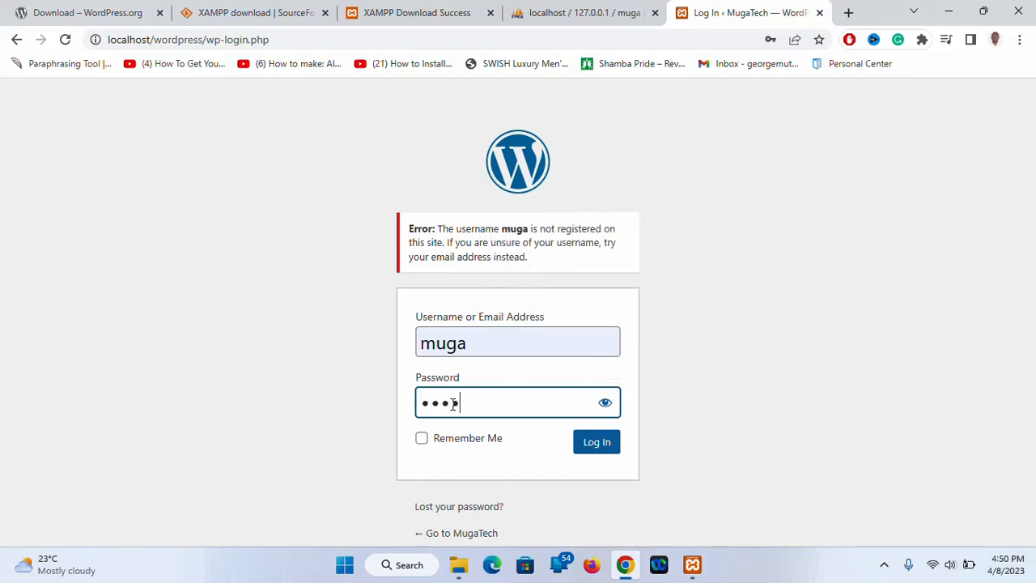
key("Return")
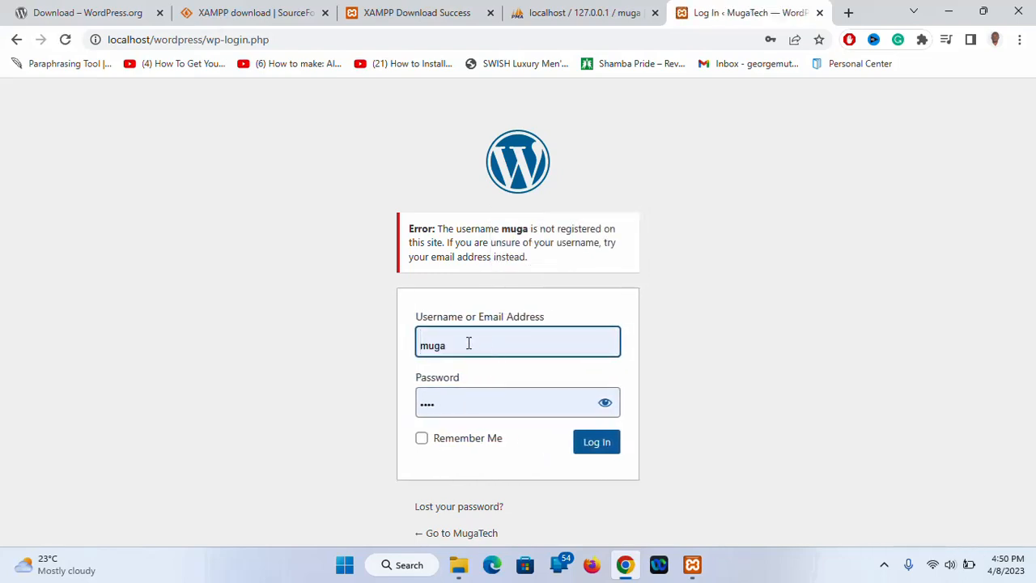
Correct the username to root, retype the password, and log in
left_click(469, 343)
key("BackSpace")
key("BackSpace")
key("BackSpace")
key("BackSpace")
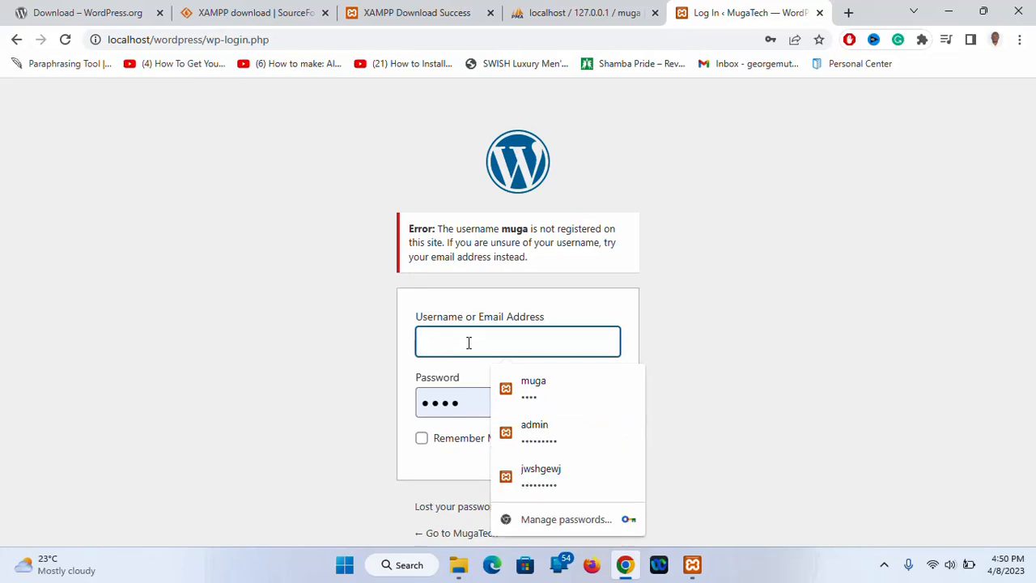
type("root")
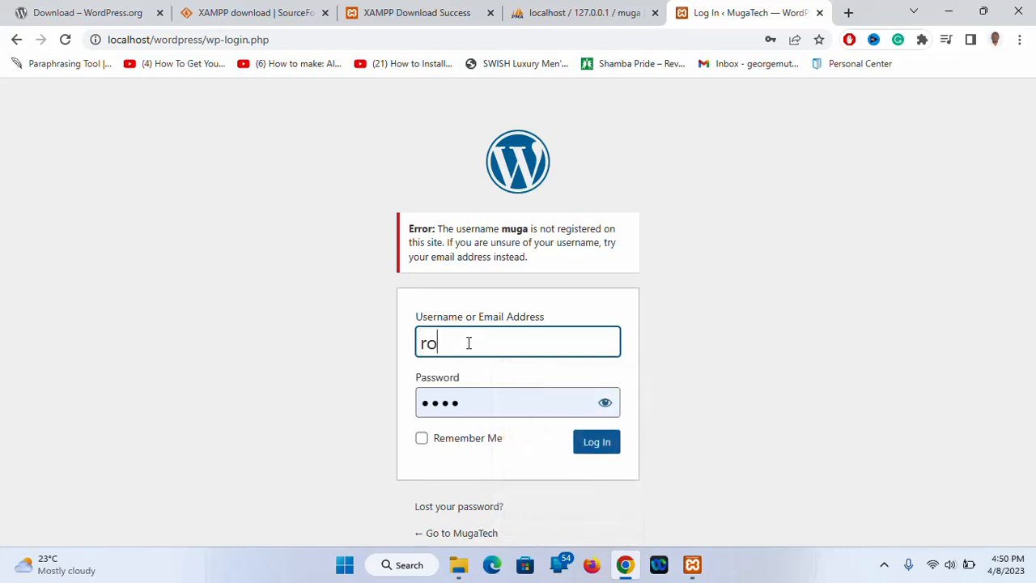
left_click(479, 400)
key("BackSpace")
key("BackSpace")
key("BackSpace")
key("BackSpace")
type("••••")
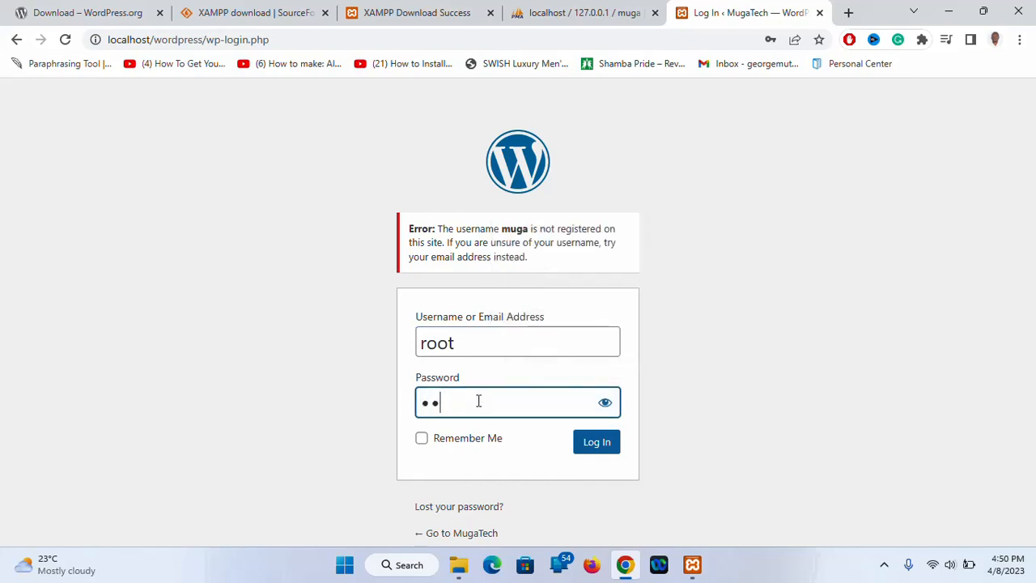
key("Return")
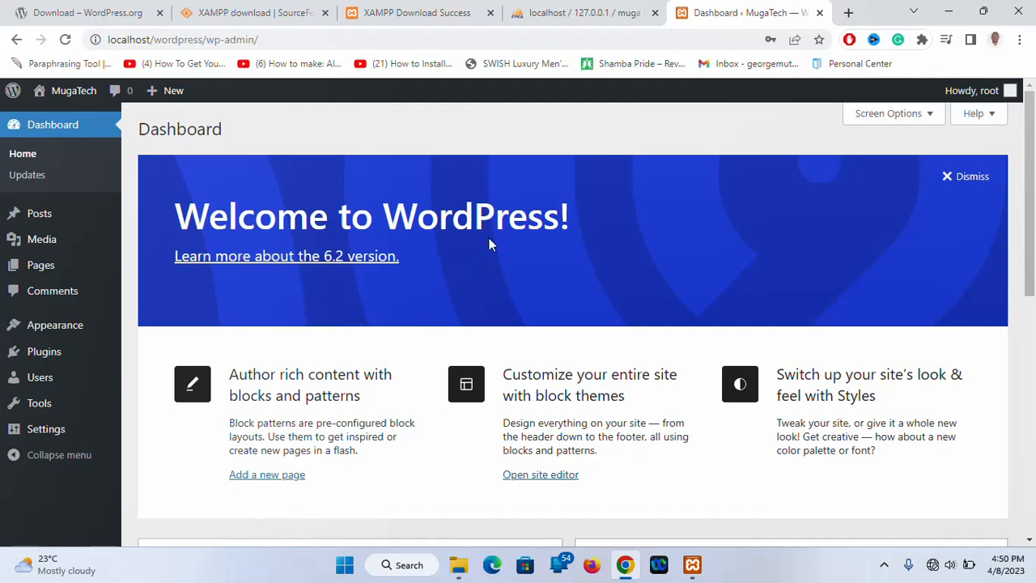
Dismiss the Wireless network notification and visit the public MugaTech site from the admin bar
mouse_move(1034, 159)
left_mouse_down()
mouse_move(1033, 235)
mouse_move(1033, 139)
left_mouse_up()
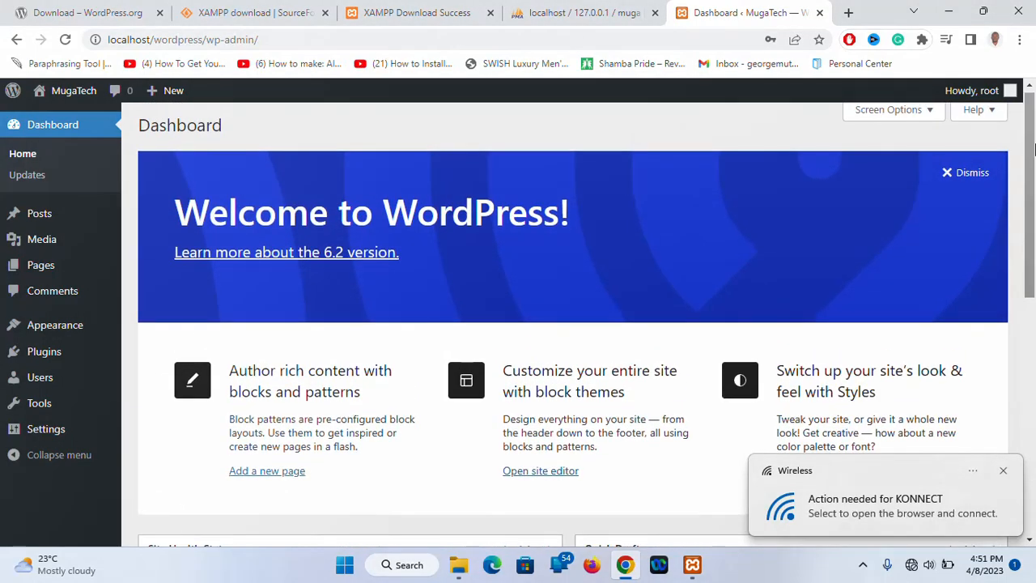
left_click(1004, 472)
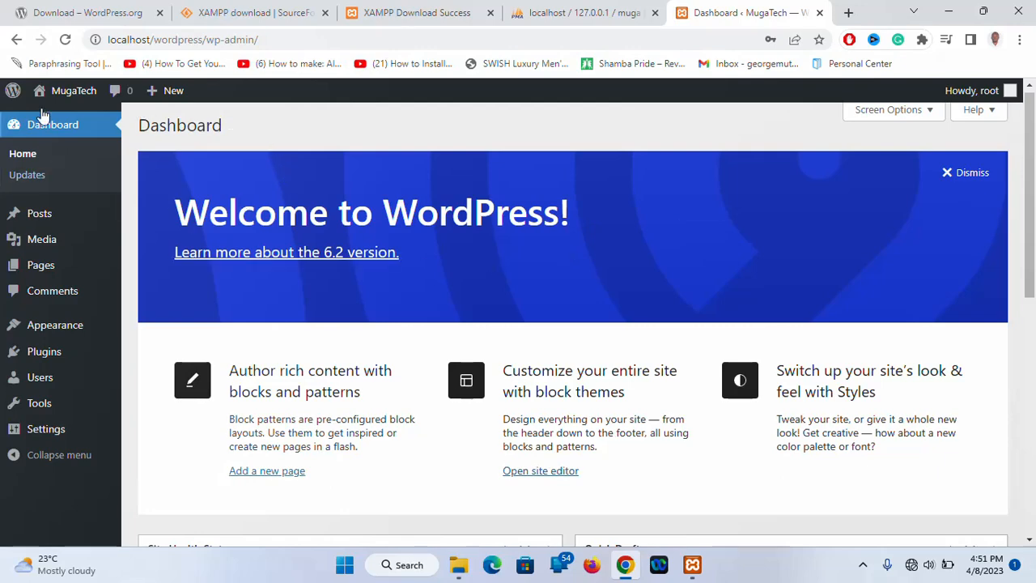
mouse_move(98, 326)
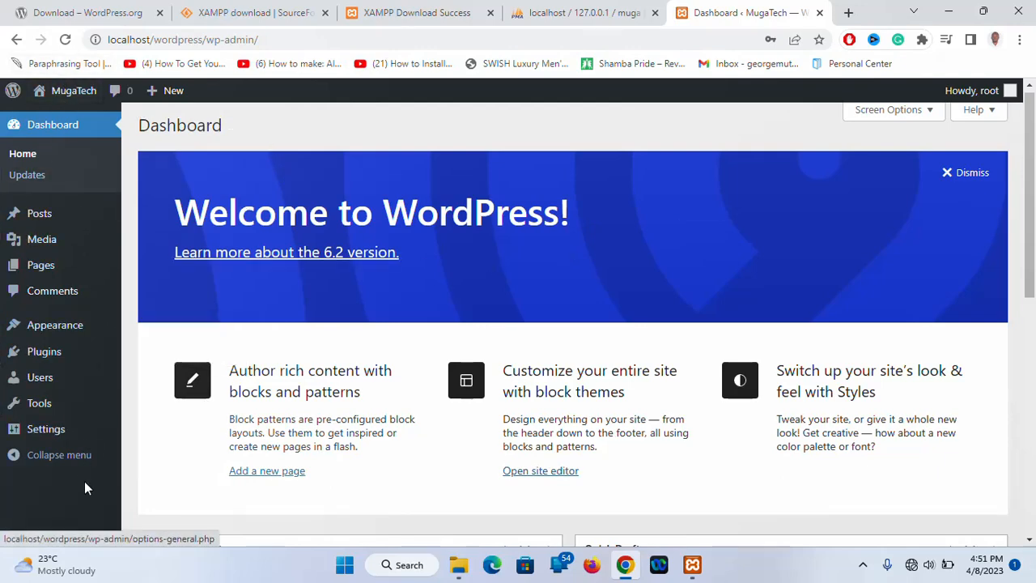
mouse_move(61, 96)
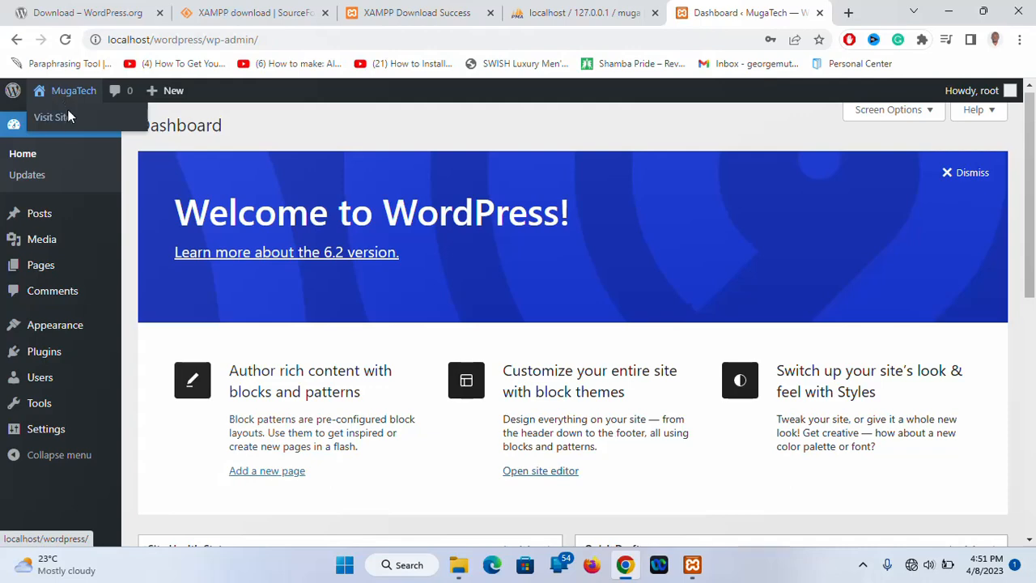
left_click(70, 122)
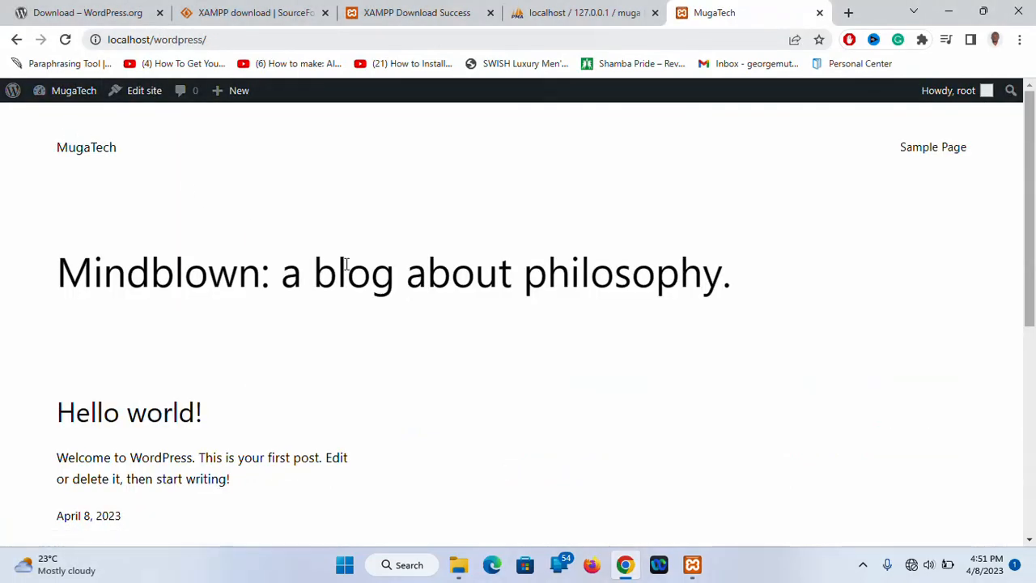
Scroll the MugaTech front page down to the footer and back, then open the Site Editor
scroll(467, 376, "down", 1)
scroll(467, 375, "down", 5)
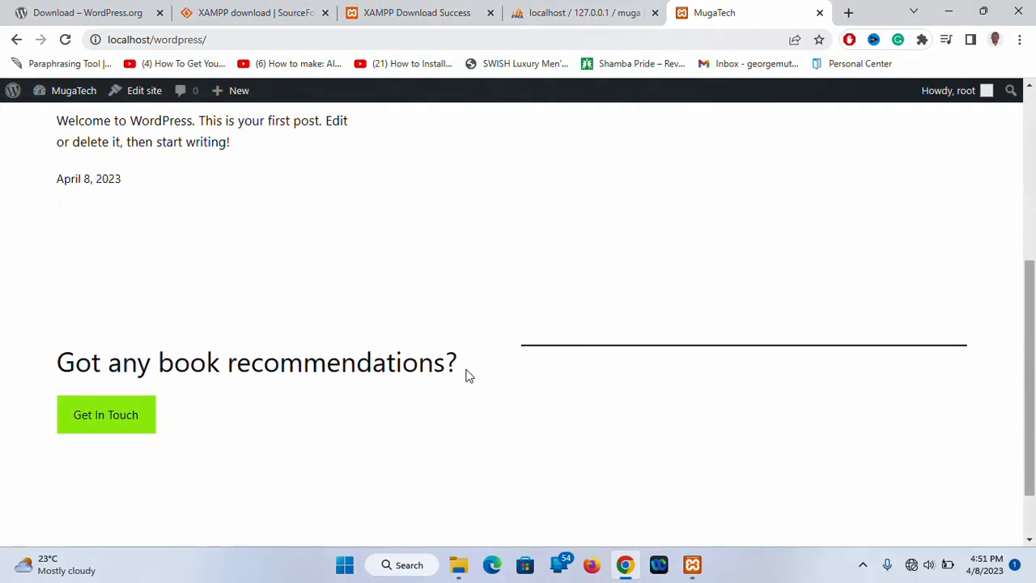
scroll(467, 376, "up", 4)
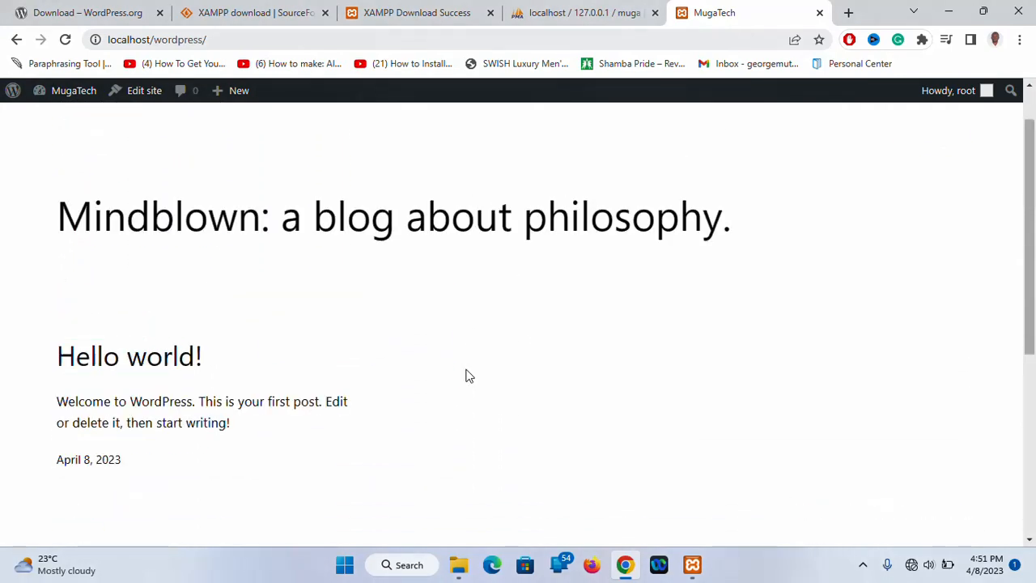
scroll(466, 375, "up", 1)
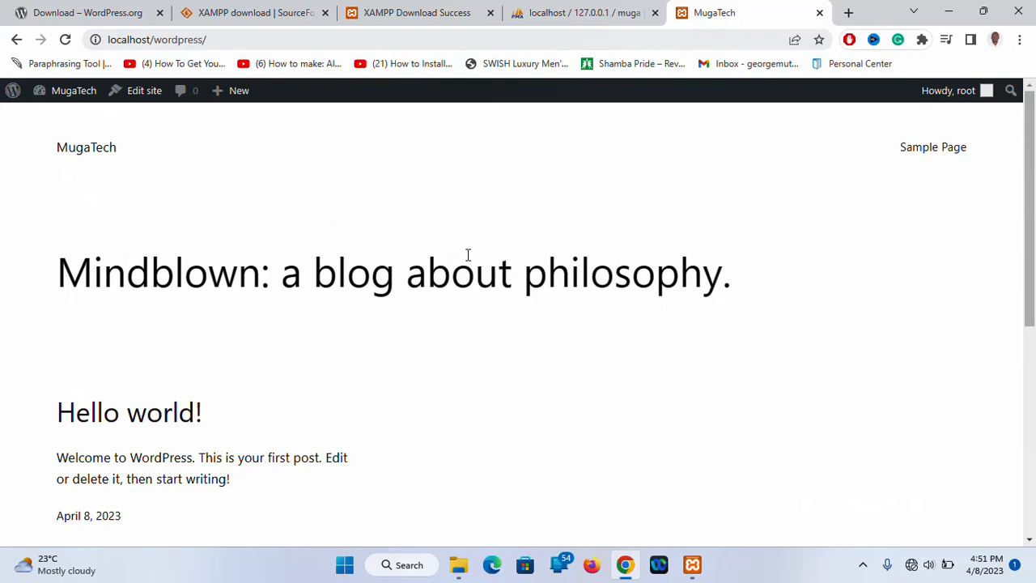
scroll(467, 255, "down", 5)
scroll(467, 255, "up", 5)
scroll(467, 255, "down", 5)
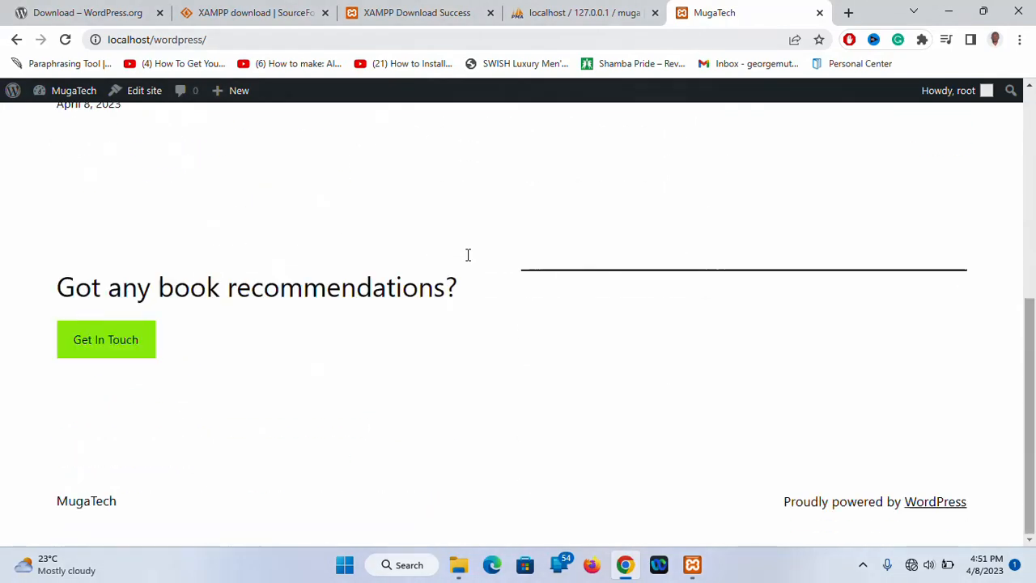
scroll(467, 255, "up", 5)
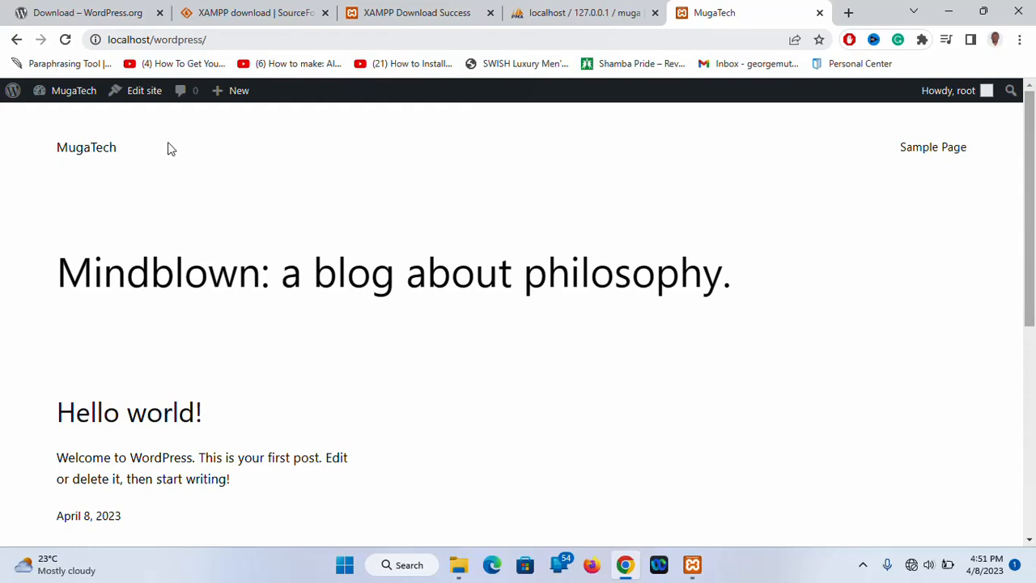
left_click(138, 91)
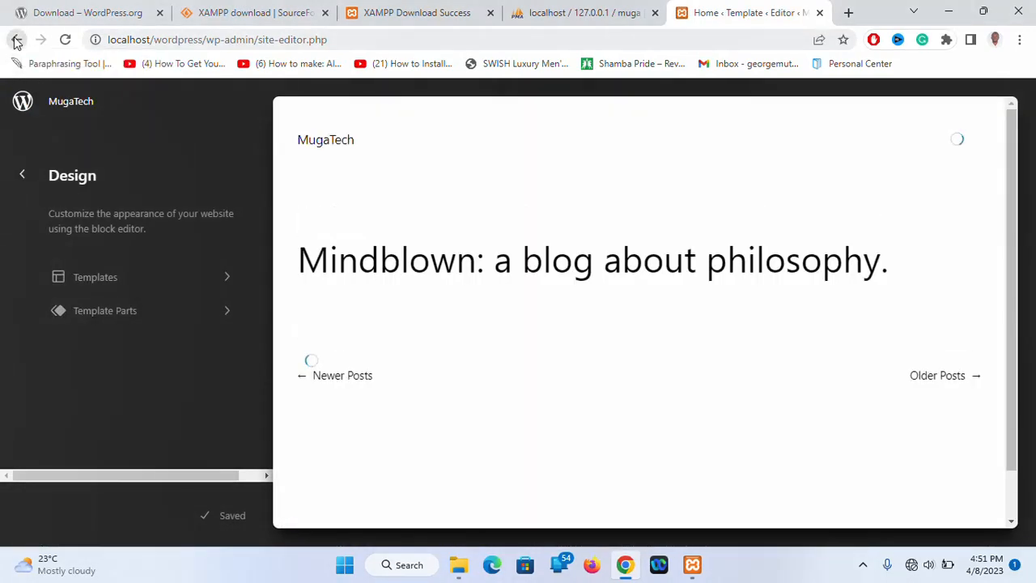
Go back twice from the Site Editor to the MugaTech admin Dashboard
left_click(16, 40)
left_click(16, 40)
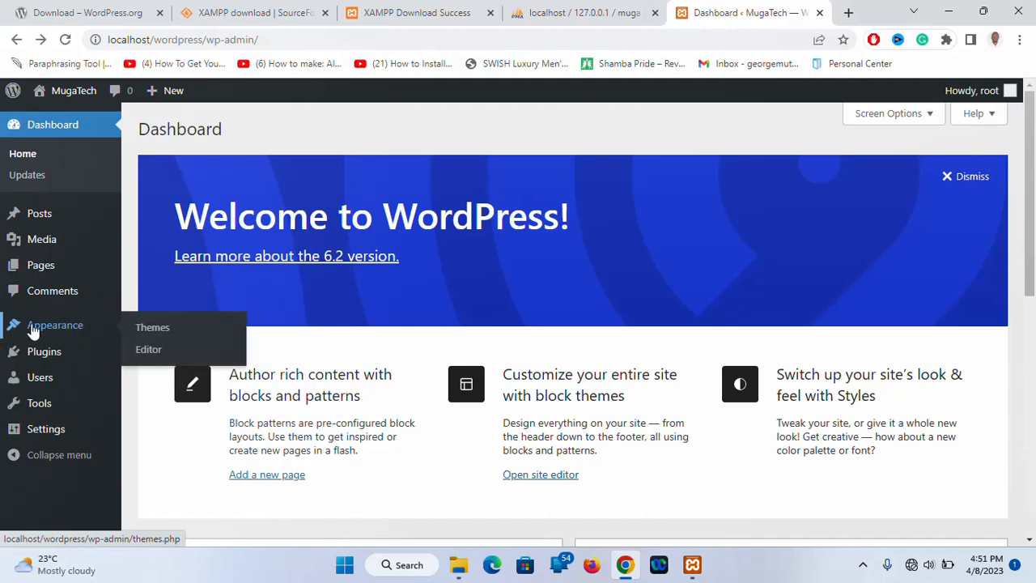
mouse_move(69, 355)
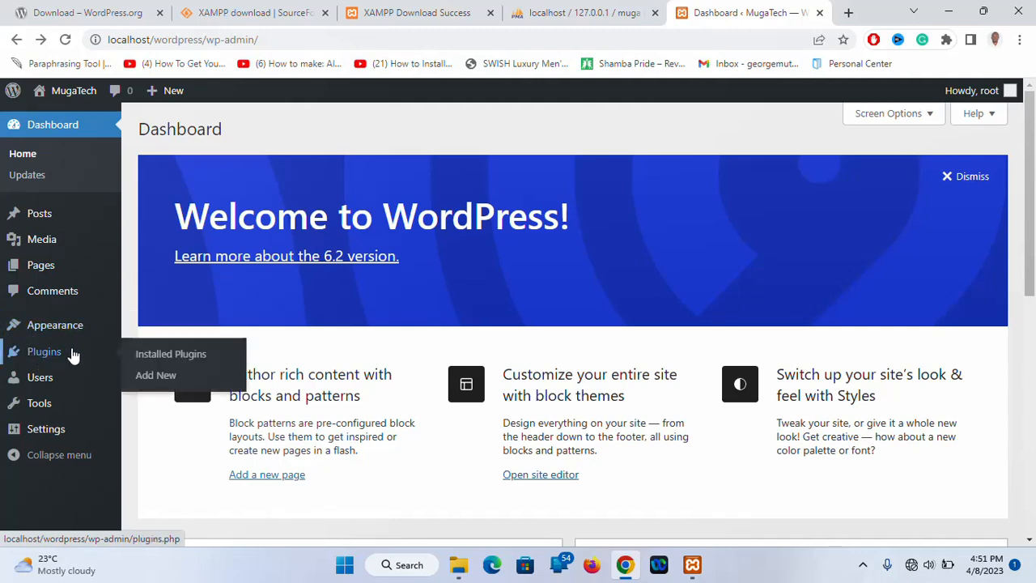